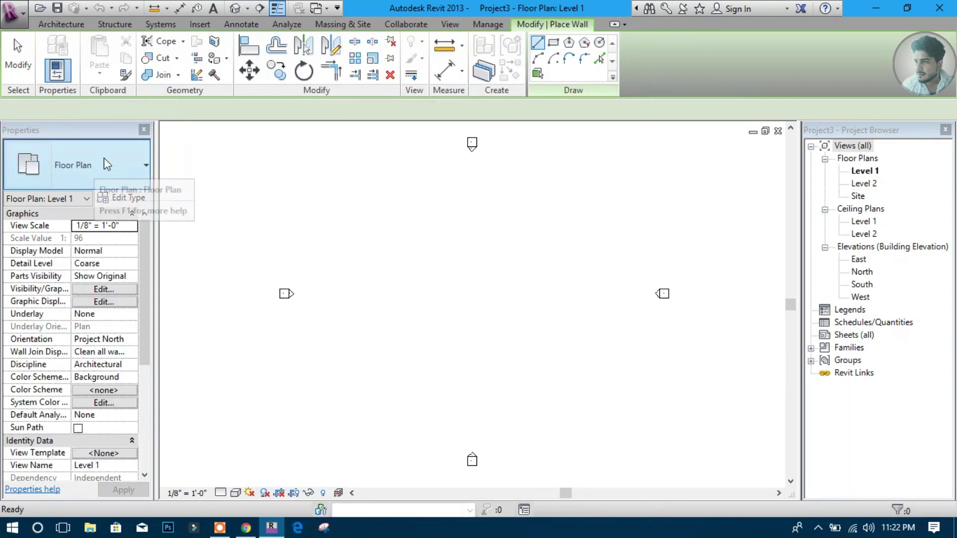
Browse the wall type list and keep Basic Wall Generic - 8".
left_click(104, 157)
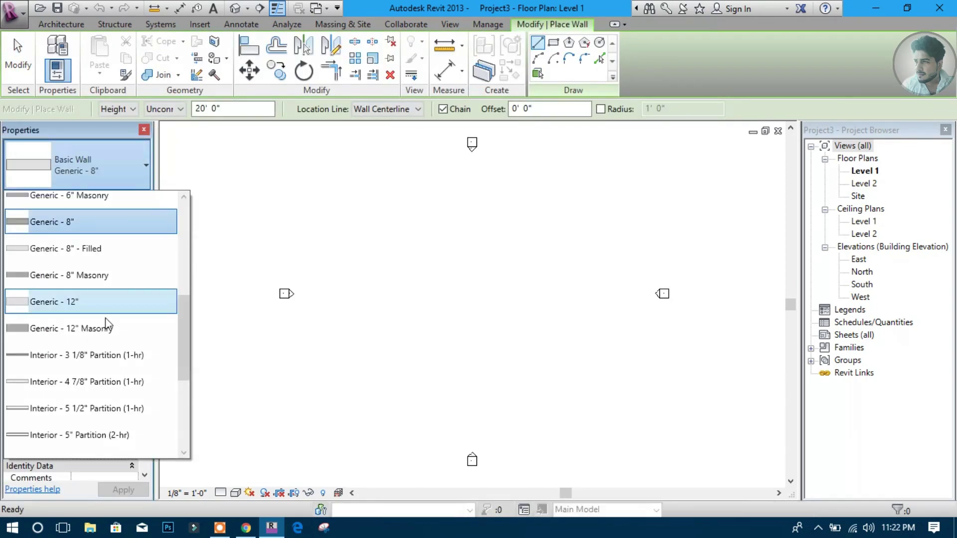
scroll(108, 323, "up", 2)
scroll(75, 299, "up", 2)
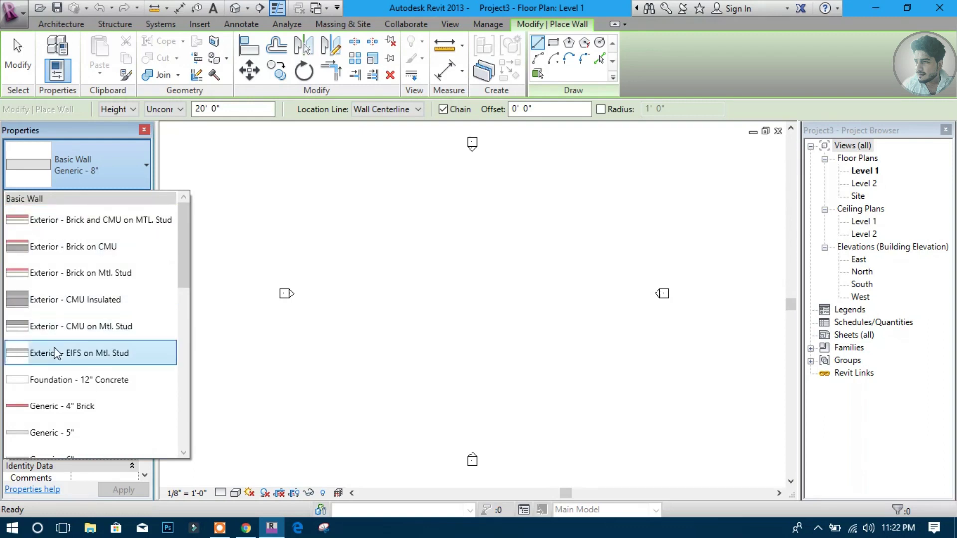
scroll(56, 353, "down", 1)
scroll(56, 353, "down", 1)
scroll(64, 356, "down", 2)
scroll(74, 362, "down", 1)
scroll(74, 356, "down", 2)
scroll(79, 257, "down", 1)
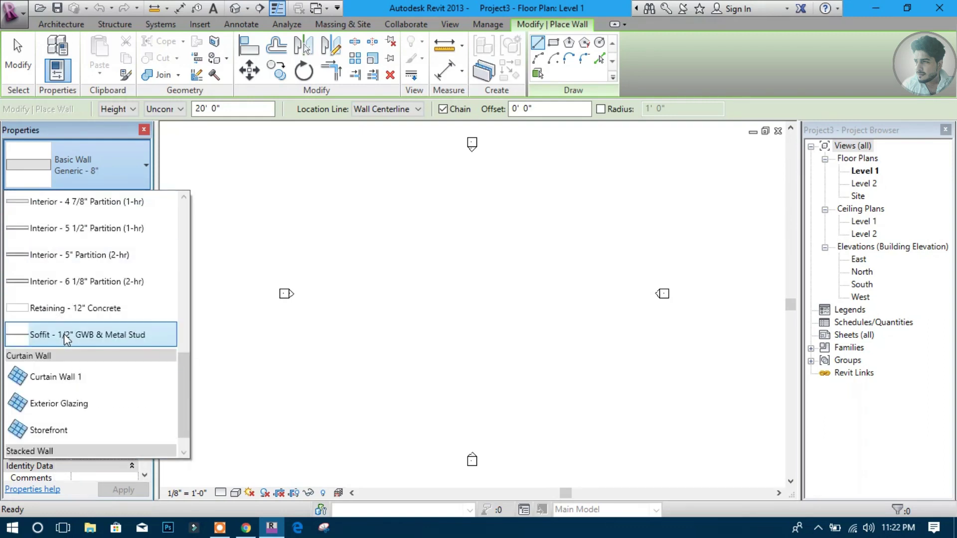
scroll(72, 335, "up", 2)
scroll(71, 332, "up", 2)
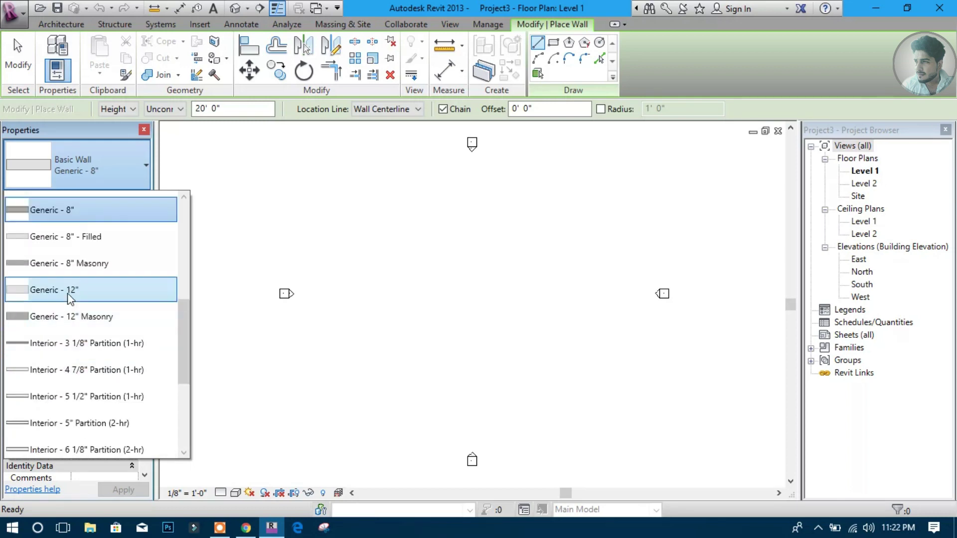
scroll(69, 323, "up", 1)
left_click(62, 243)
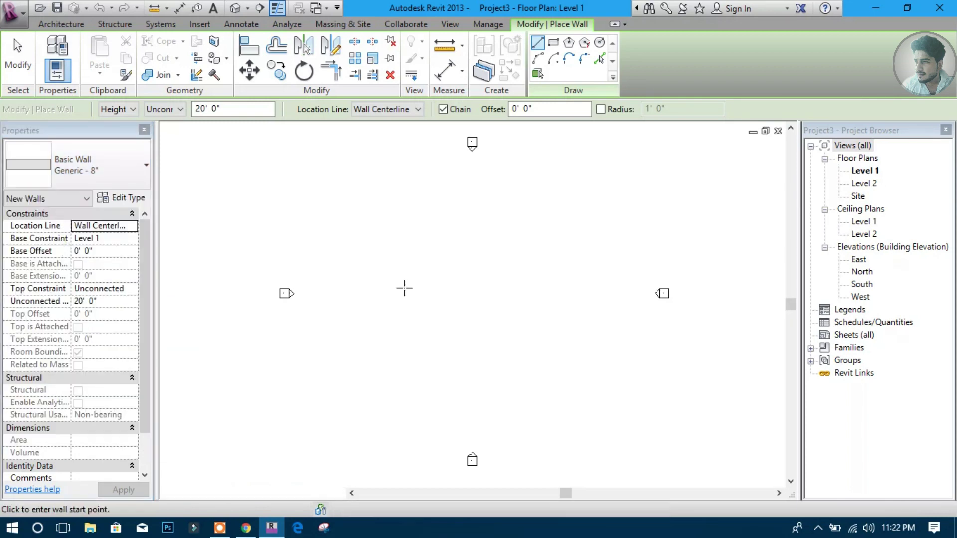
Draw a 40-foot horizontal wall across the plan centre, then end wall placement.
left_click(418, 289)
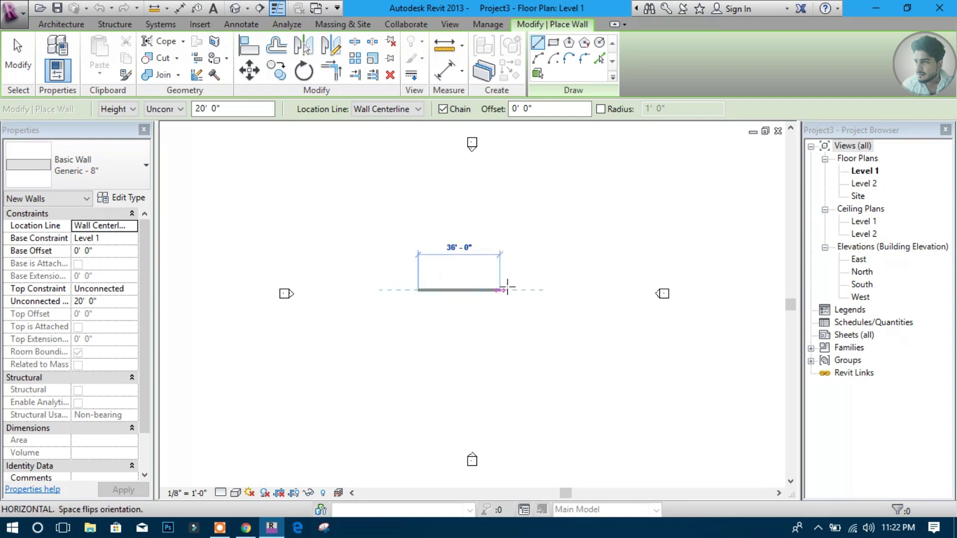
left_click(508, 290)
scroll(463, 291, "up", 4)
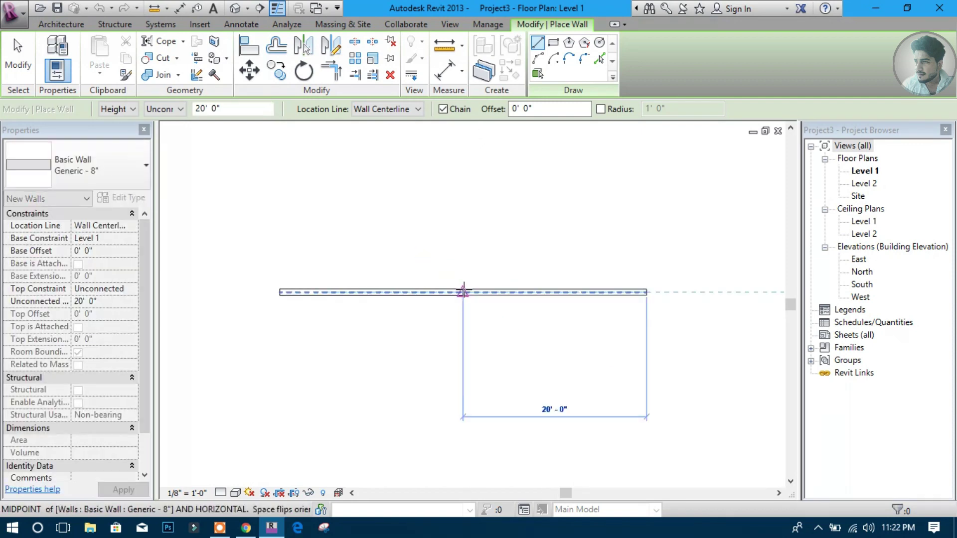
scroll(463, 291, "up", 2)
key("Escape")
key("Escape")
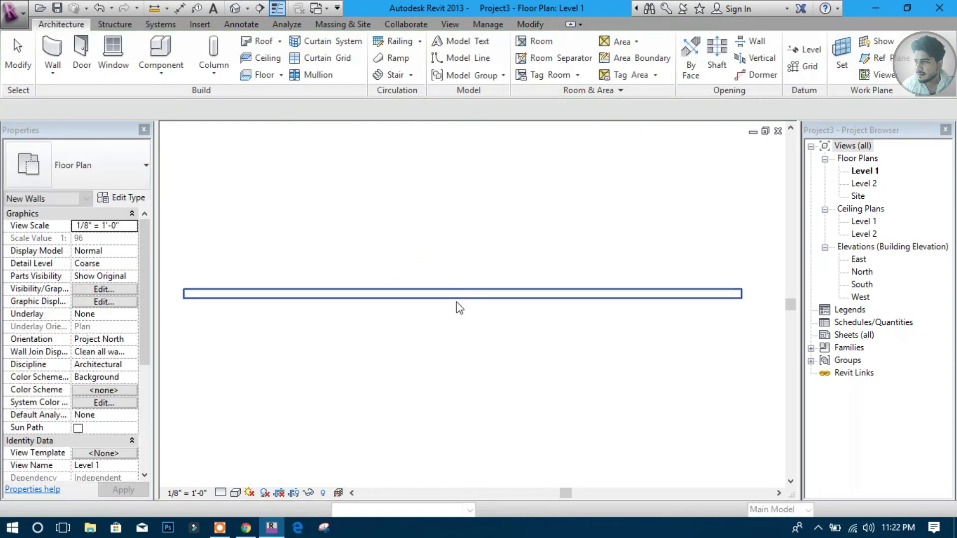
Zoom in on the new wall's end, select the wall and open its type properties.
middle_click_drag(458, 300, 510, 322)
scroll(641, 319, "up", 2)
scroll(602, 273, "up", 2)
scroll(603, 273, "up", 1)
scroll(608, 291, "up", 1)
scroll(586, 270, "up", 2)
scroll(587, 269, "up", 2)
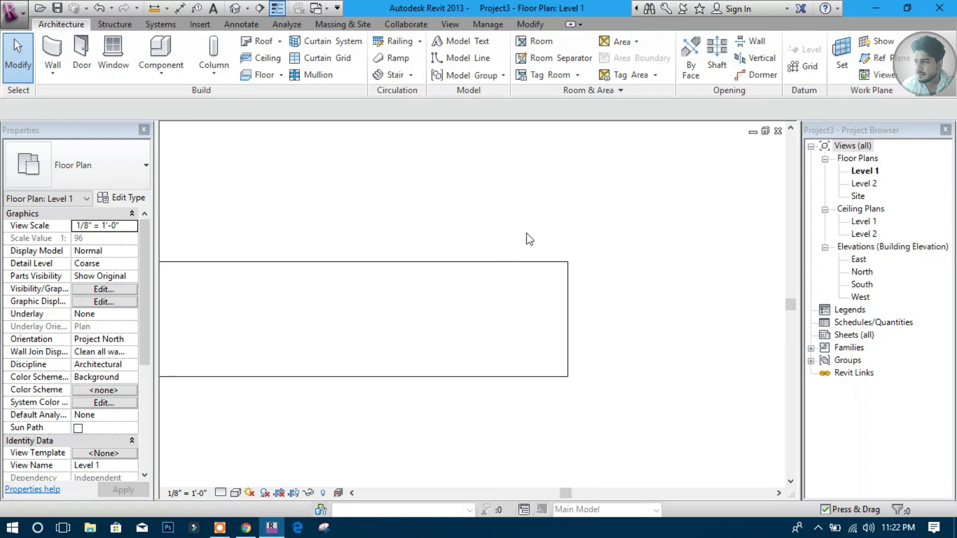
scroll(532, 319, "down", 1)
scroll(543, 322, "down", 1)
scroll(548, 323, "up", 1)
scroll(572, 319, "up", 1)
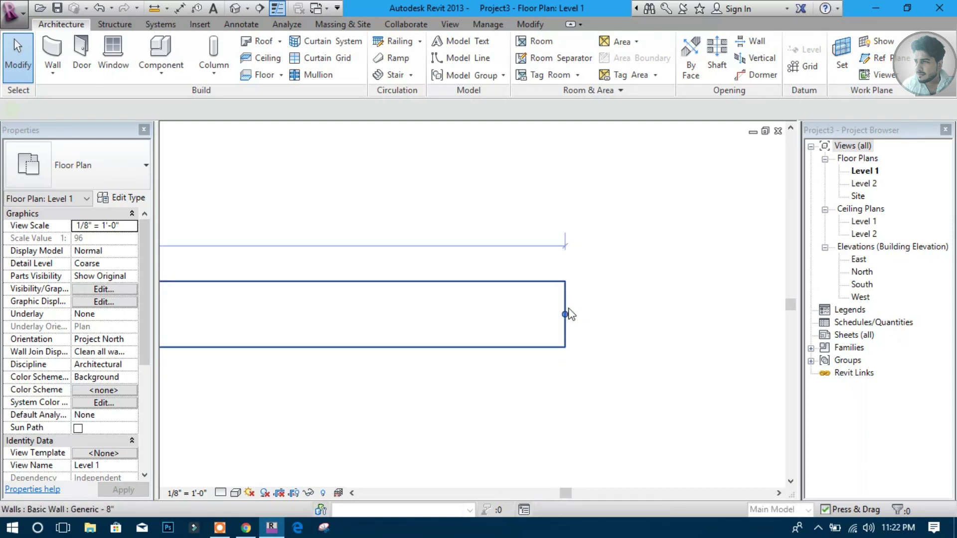
left_click(566, 314)
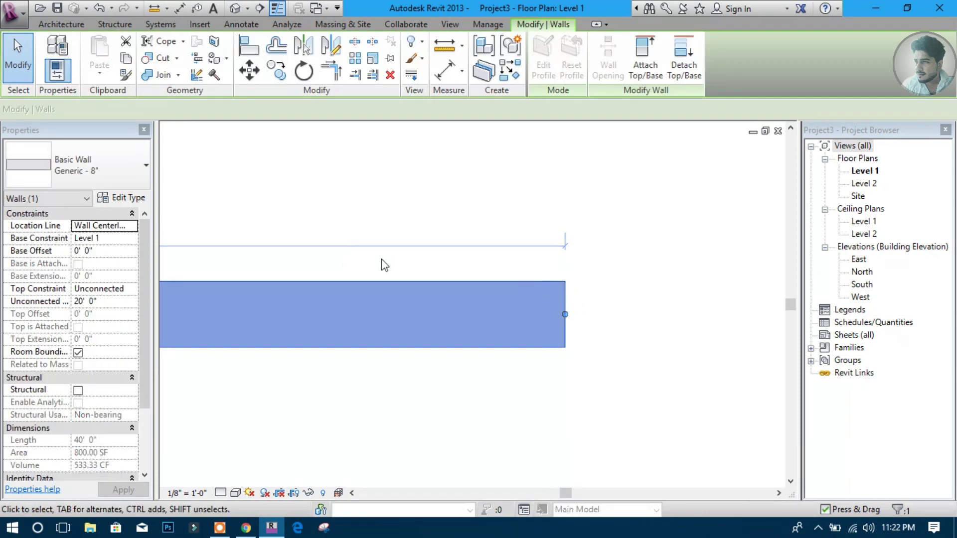
left_click(124, 197)
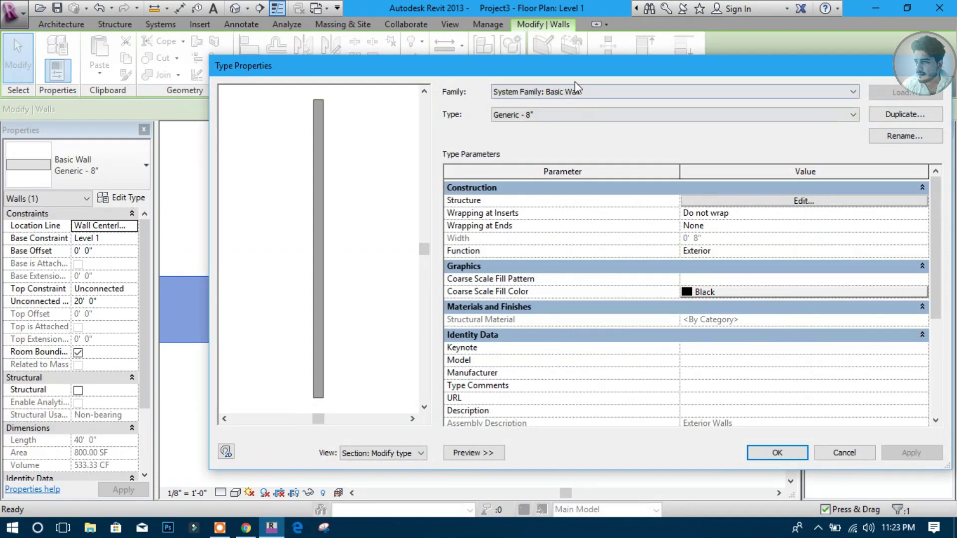
Duplicate Generic - 8" as a new wall type named 'wall with plastring 9"'.
left_click_drag(577, 69, 510, 54)
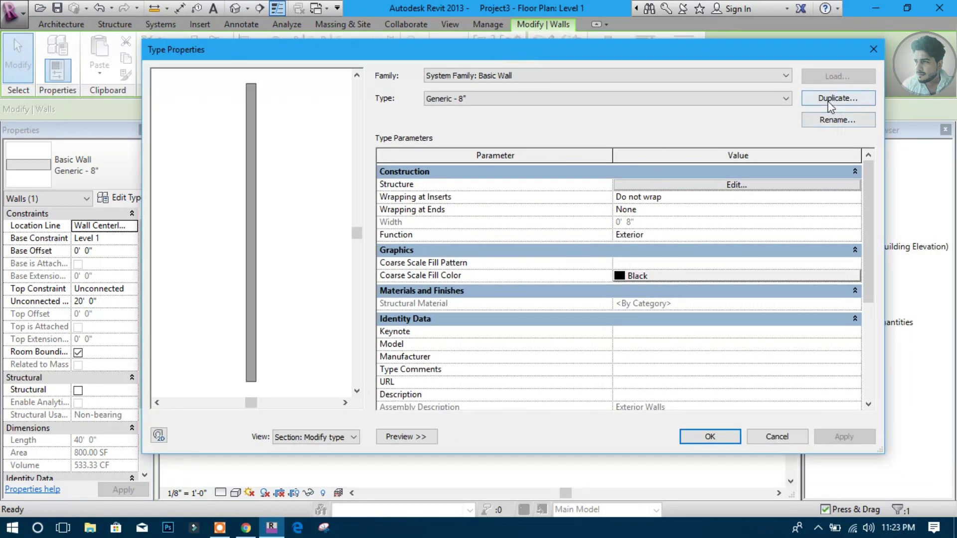
left_click(828, 100)
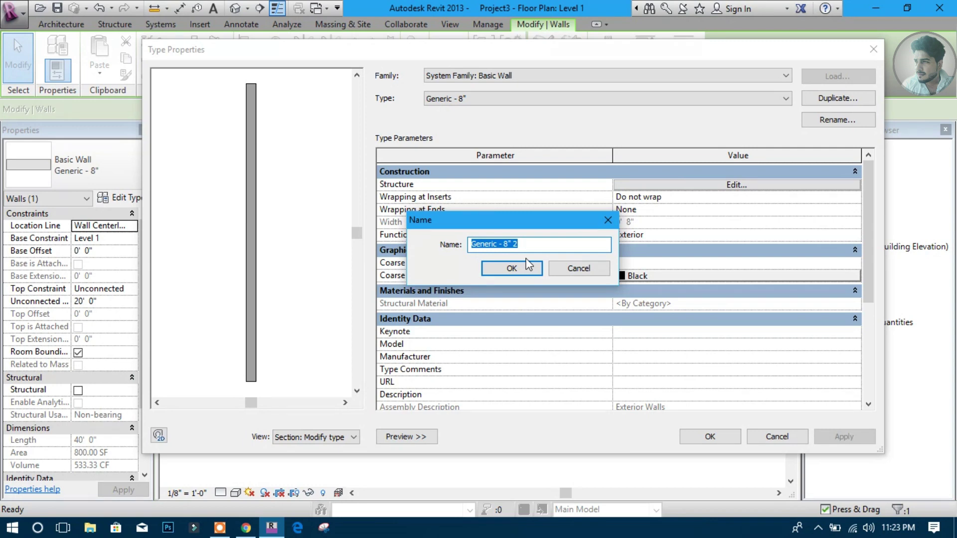
type("wall with ")
type("plastring 9")
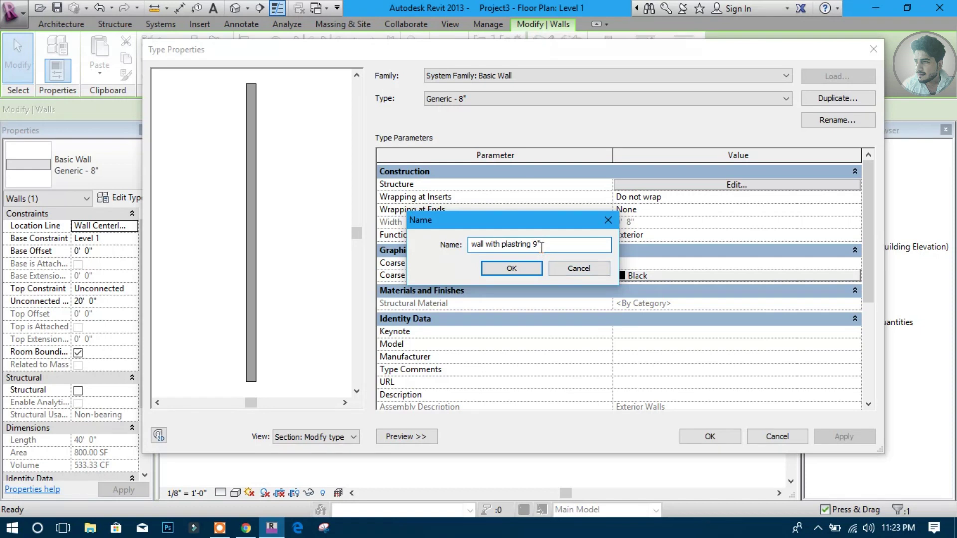
left_click(531, 269)
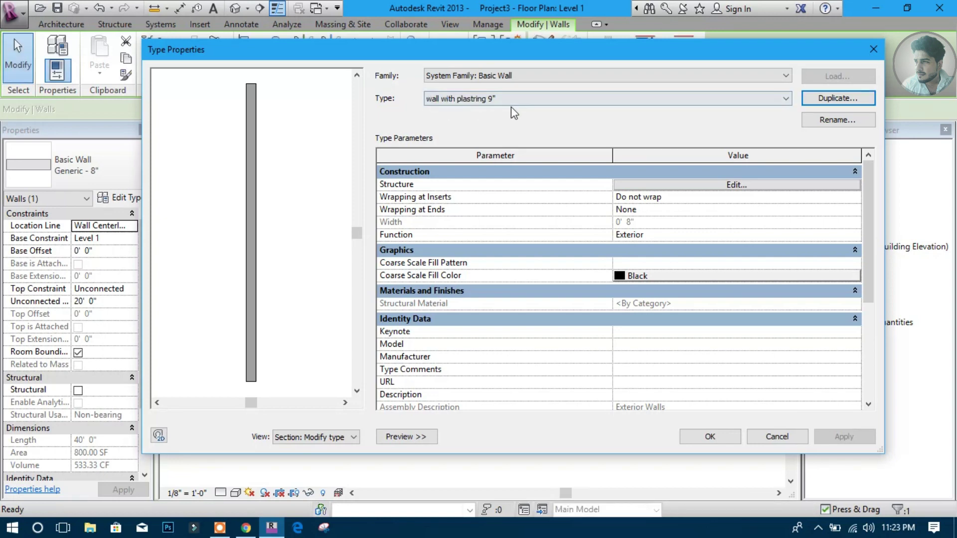
Open the type's layer structure, preview it in Floor Plan, and select the Structure layer row.
left_click(733, 185)
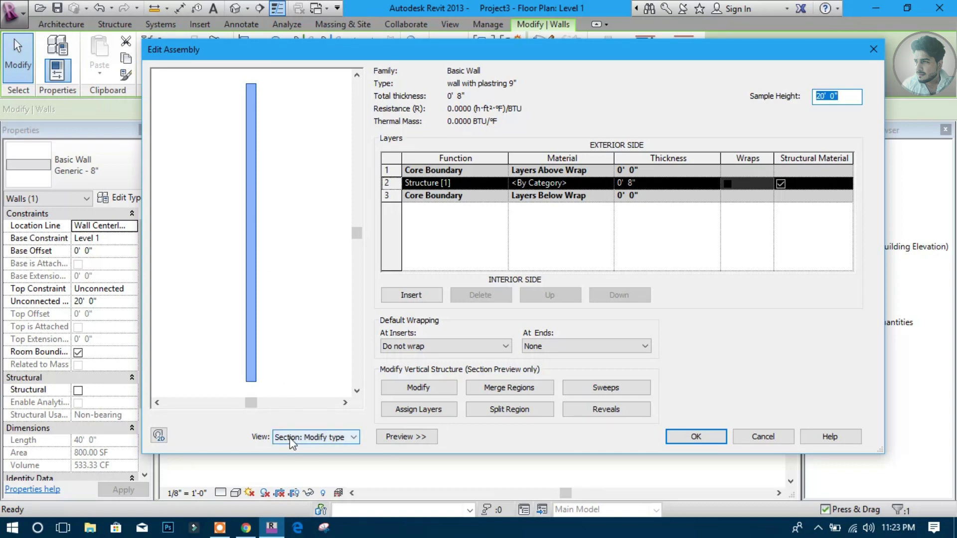
left_click(312, 439)
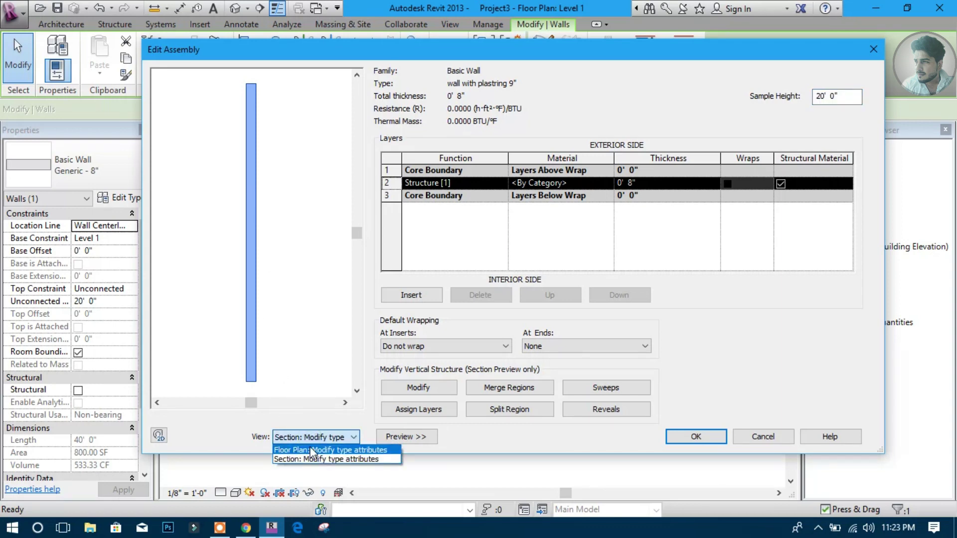
left_click(312, 450)
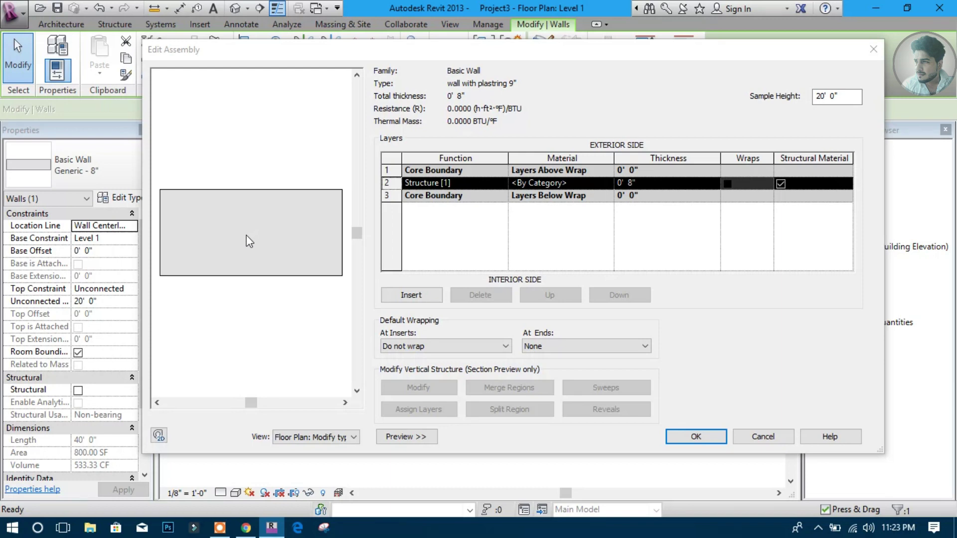
left_click(314, 438)
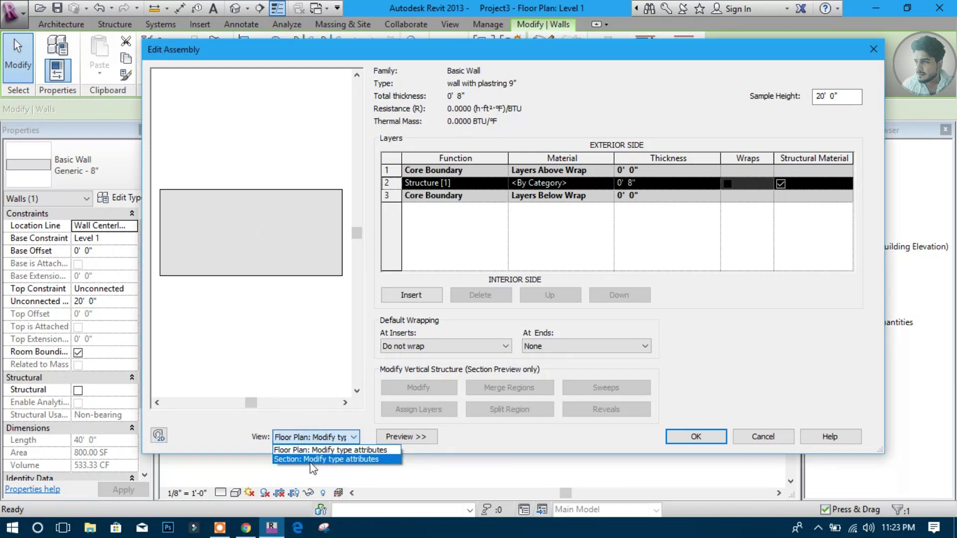
left_click(312, 458)
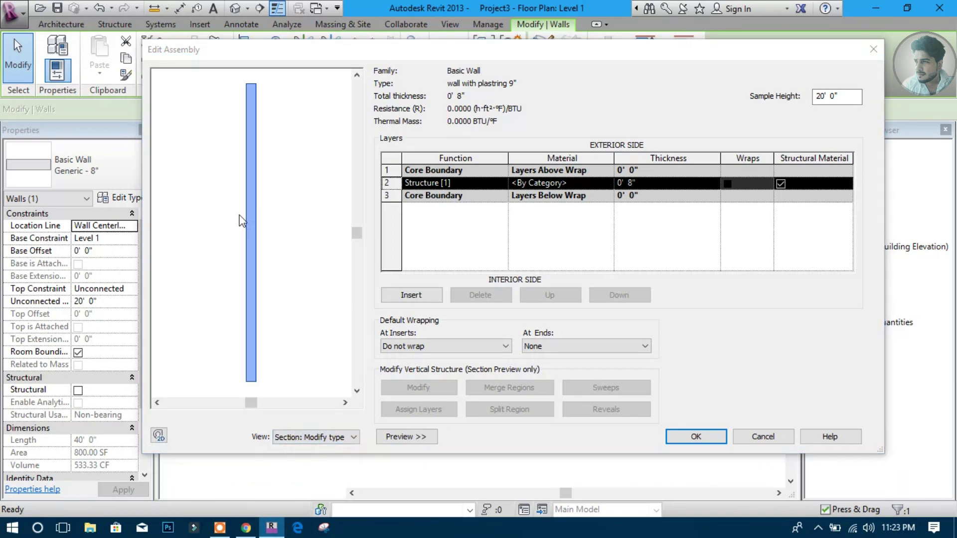
left_click(313, 441)
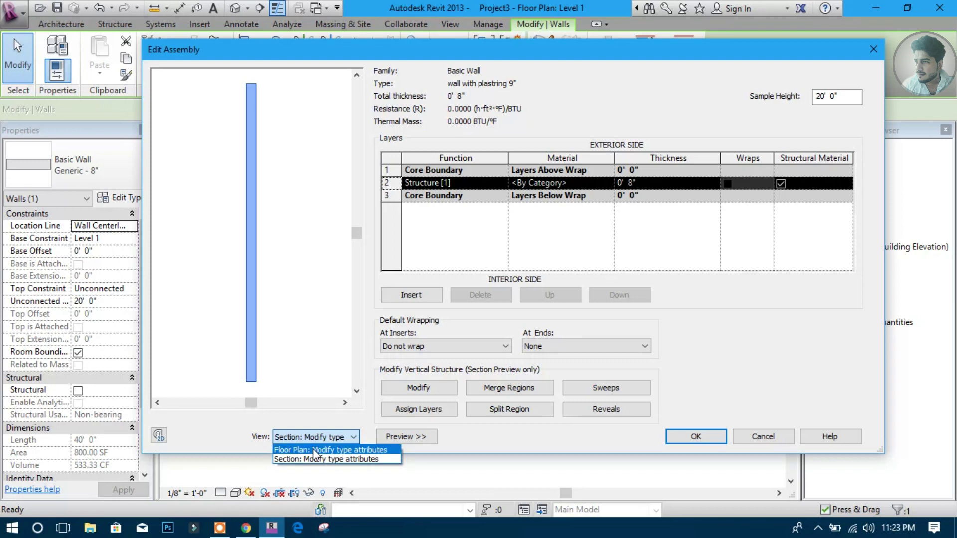
left_click(312, 450)
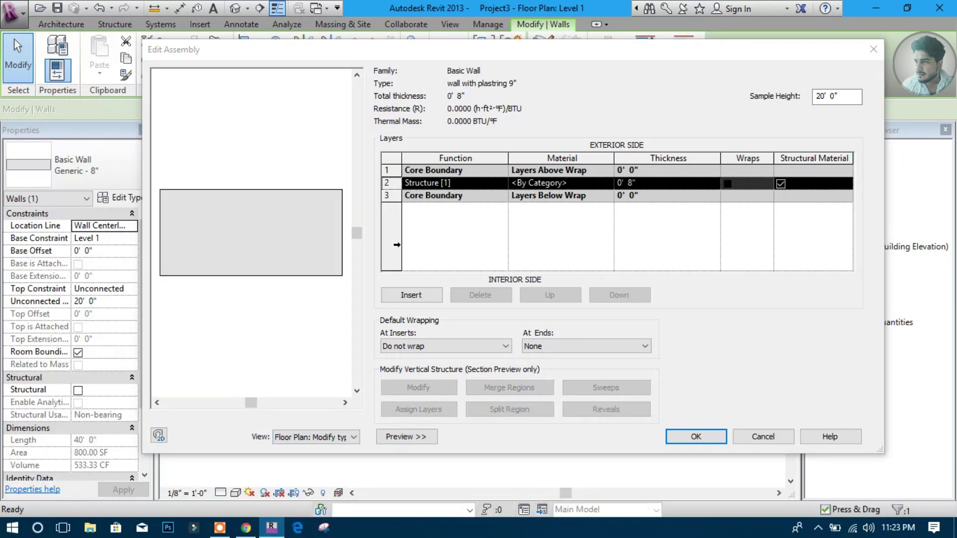
left_click(470, 183)
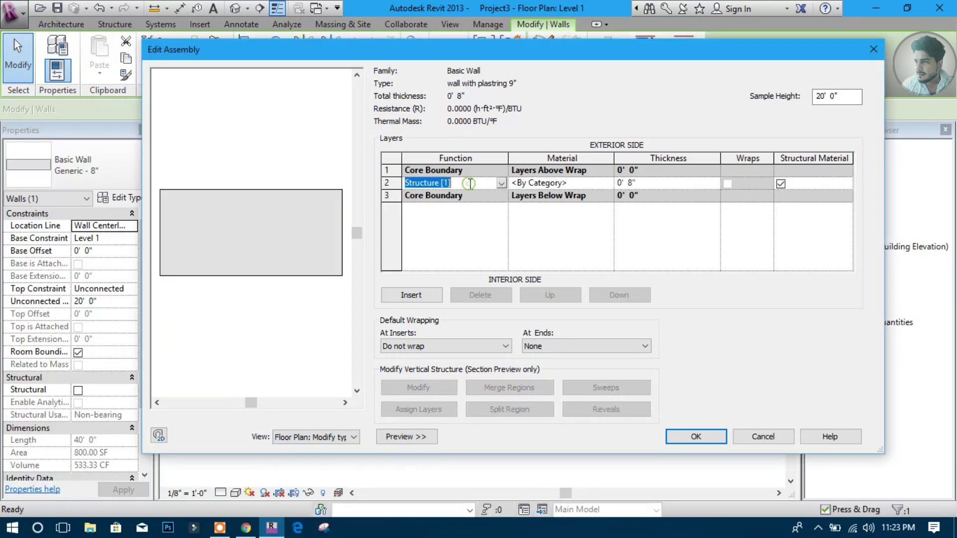
left_click(468, 183)
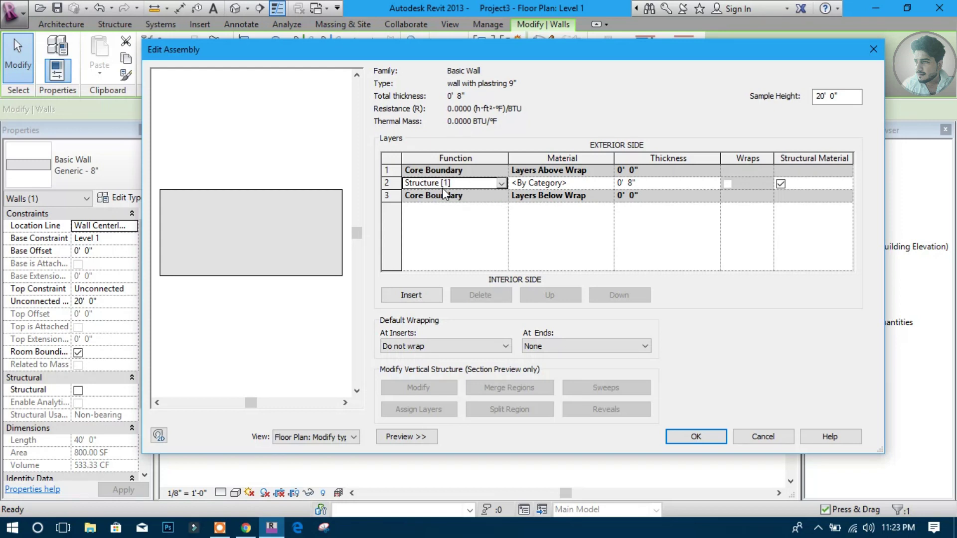
left_click(539, 186)
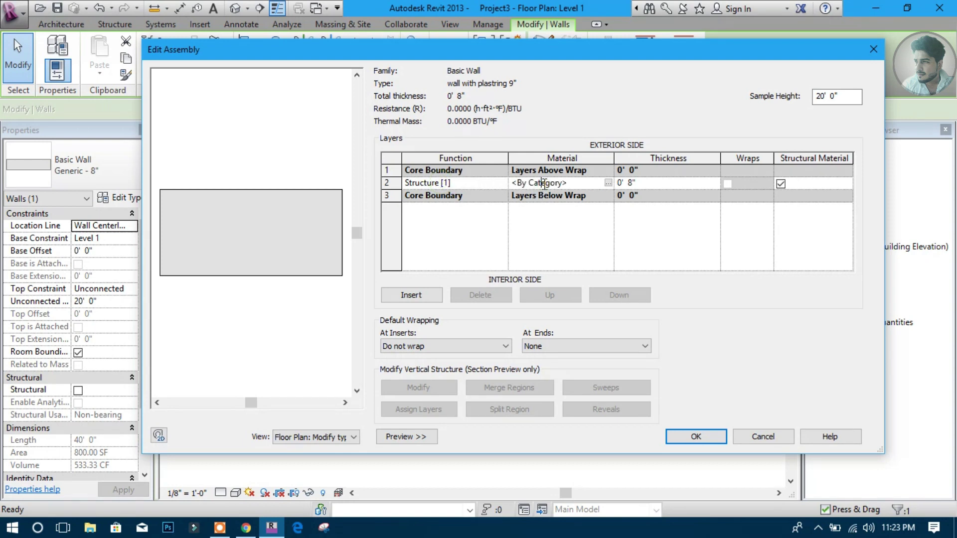
Edit the core Structure layer's thickness, replacing the 8 with 7.
left_click(644, 184)
left_click(631, 183)
key("BackSpace")
type("7")
Assign CMU, Lightweight from the Masonry materials to the core layer.
left_click(609, 182)
left_click(608, 183)
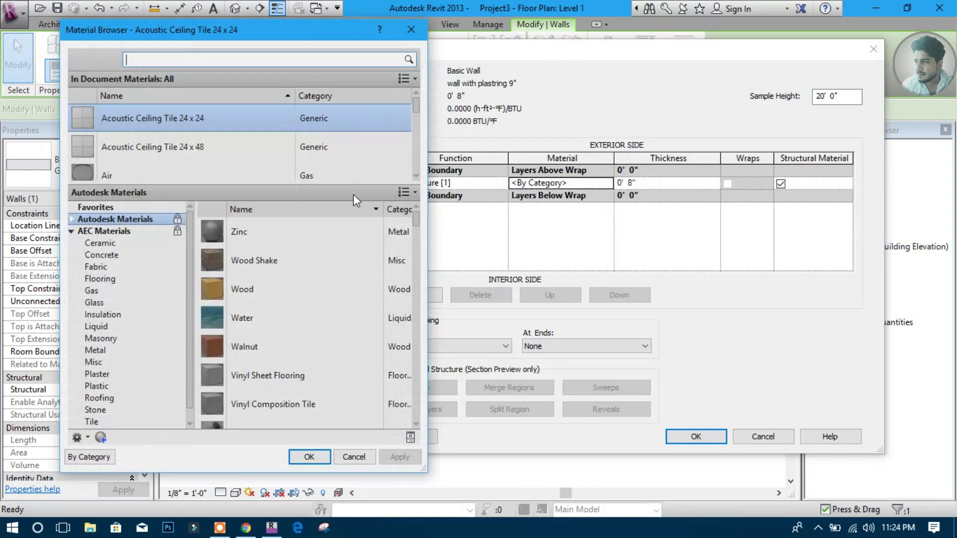
scroll(171, 144, "down", 1)
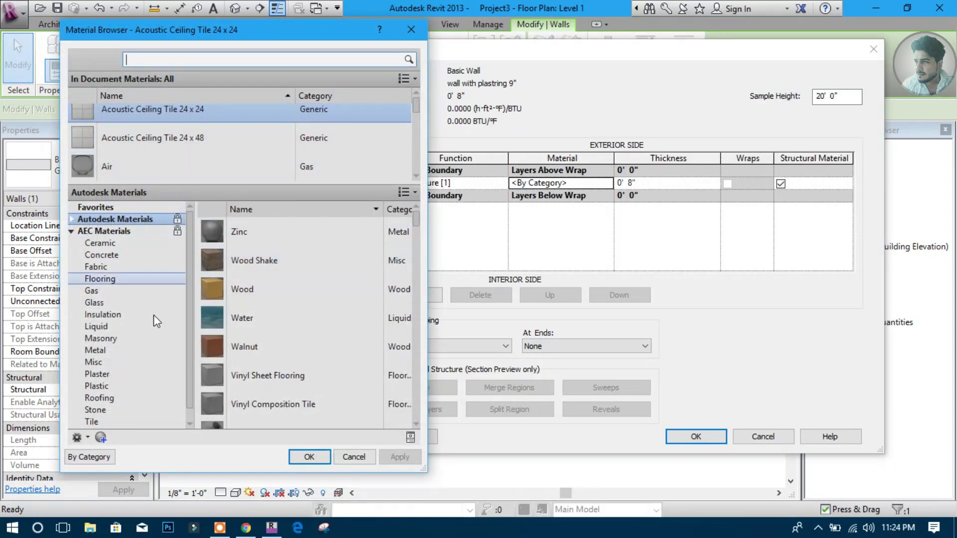
scroll(159, 324, "down", 1)
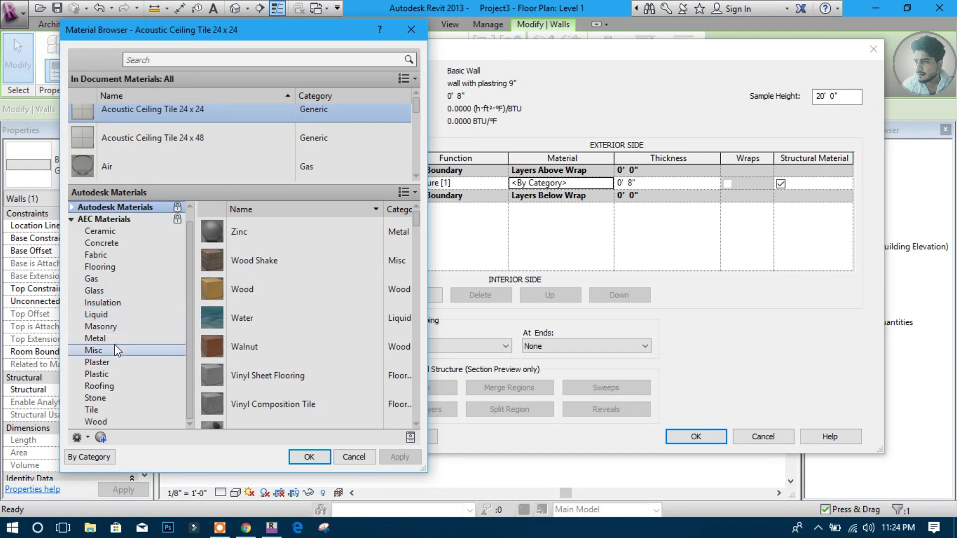
left_click(105, 327)
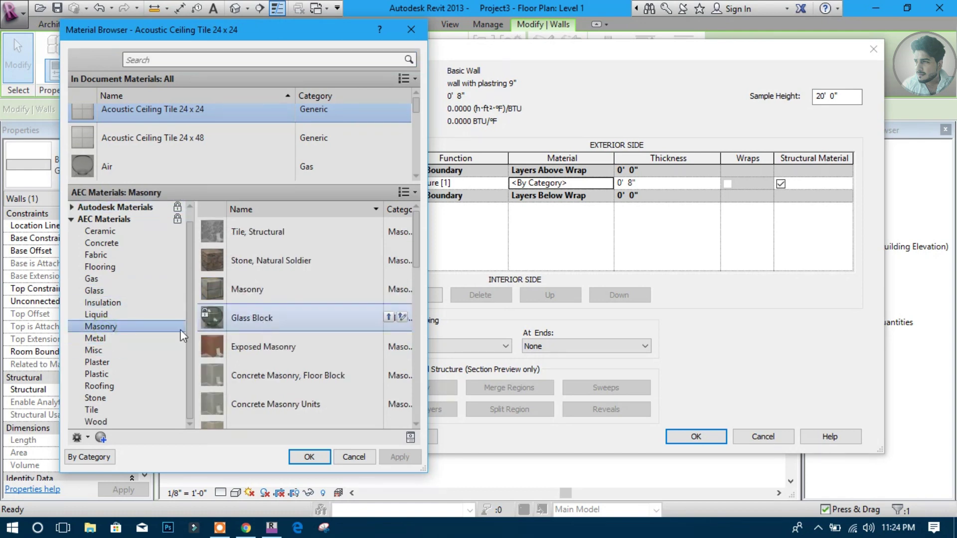
scroll(272, 305, "down", 3)
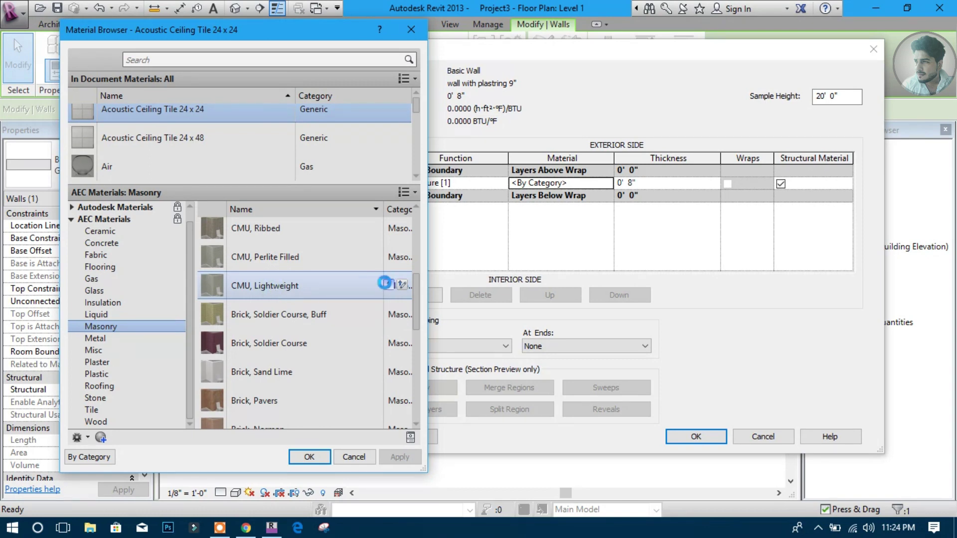
left_click(388, 285)
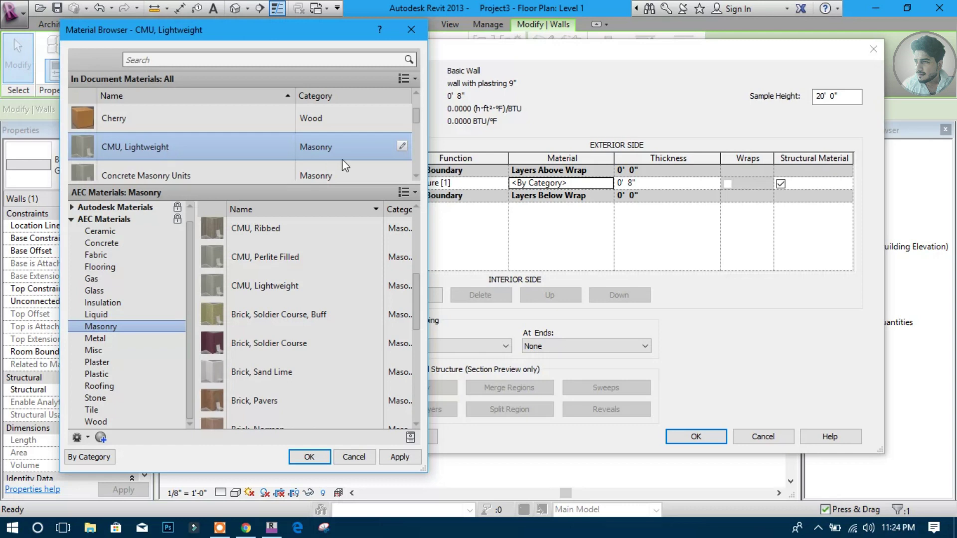
left_click(318, 457)
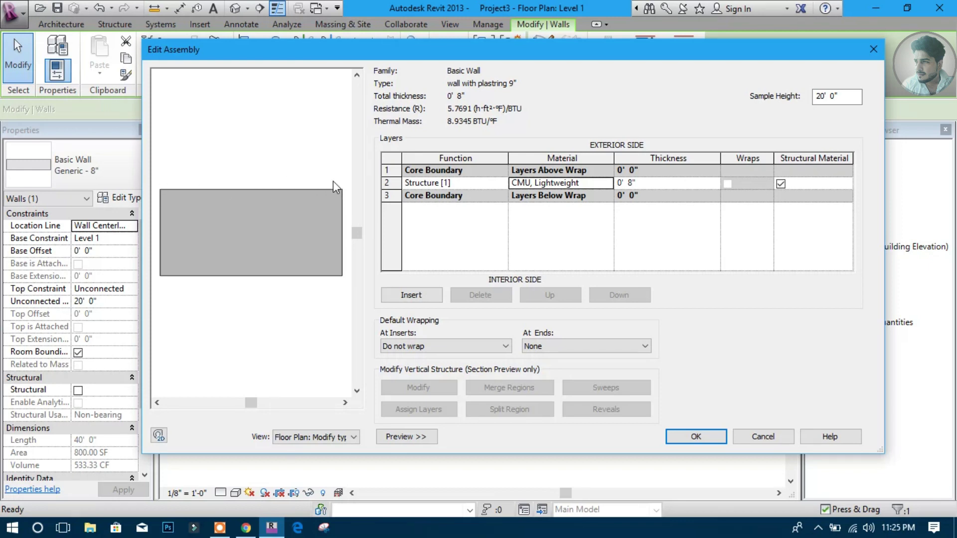
Insert a new exterior layer above the core and give it Brick, Pavers material.
left_click(420, 296)
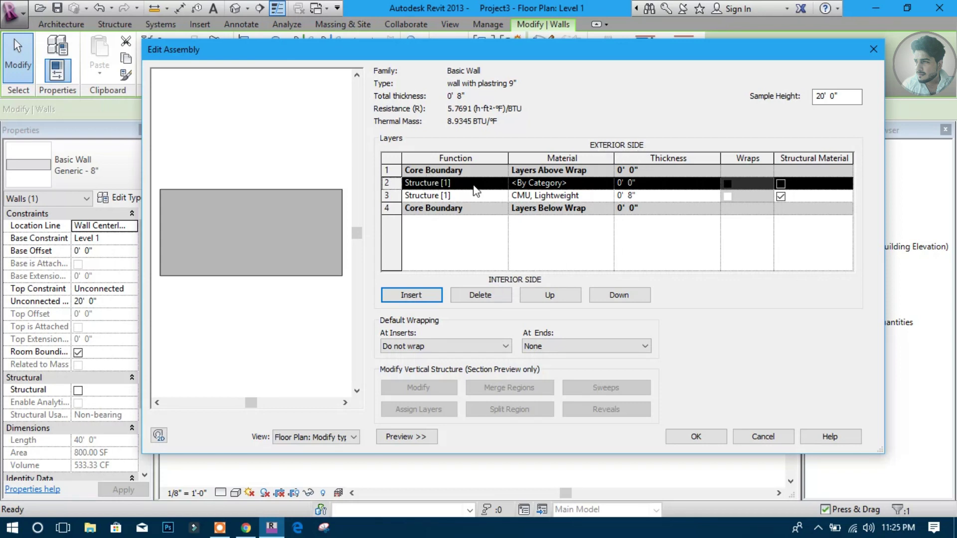
left_click(550, 294)
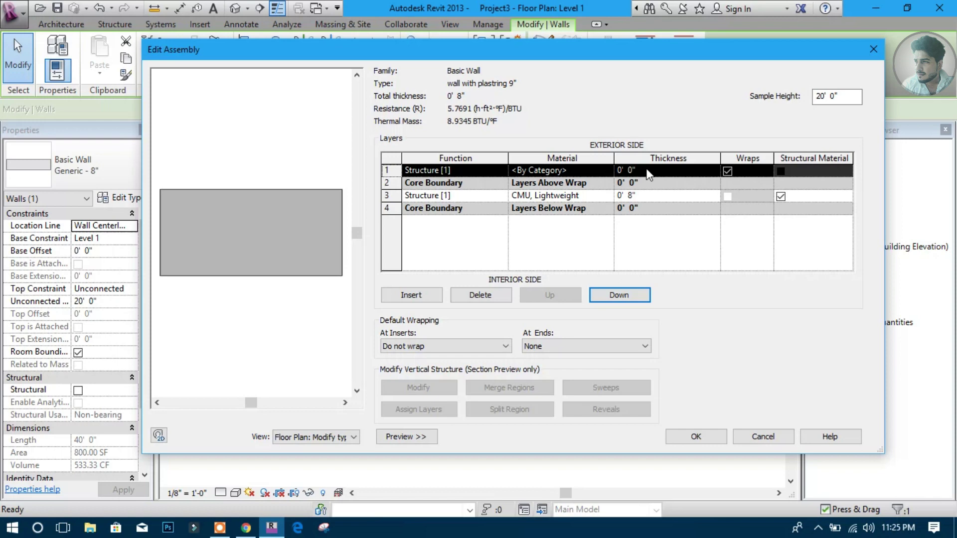
left_click(606, 173)
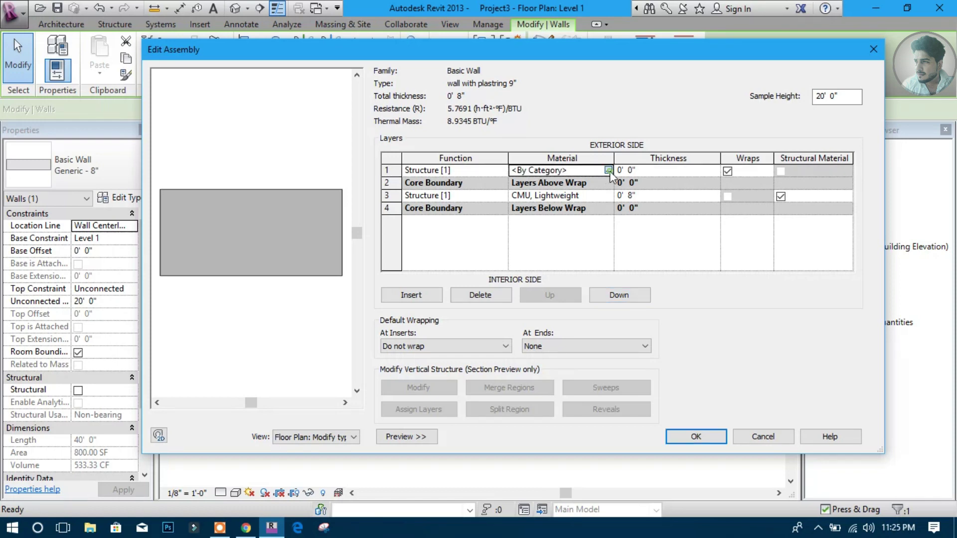
left_click(608, 170)
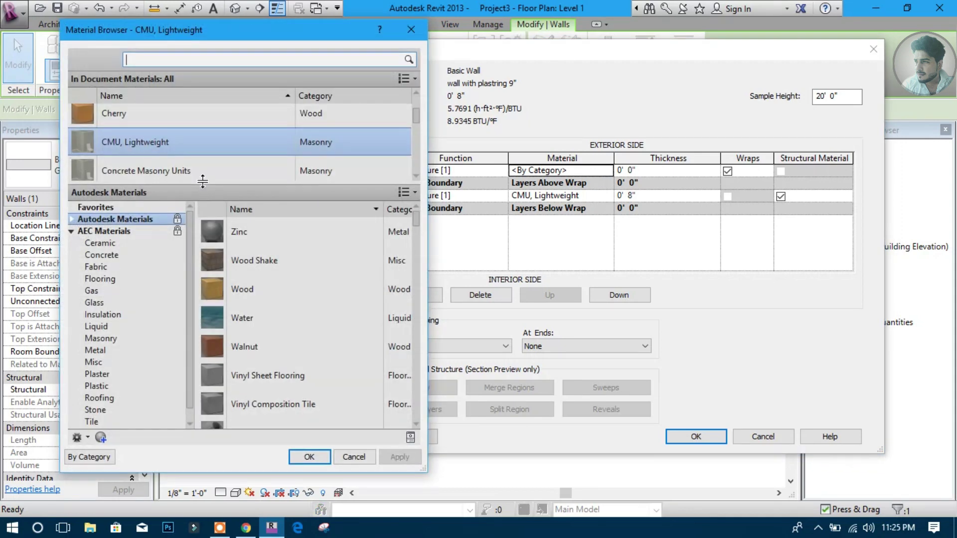
left_click(101, 338)
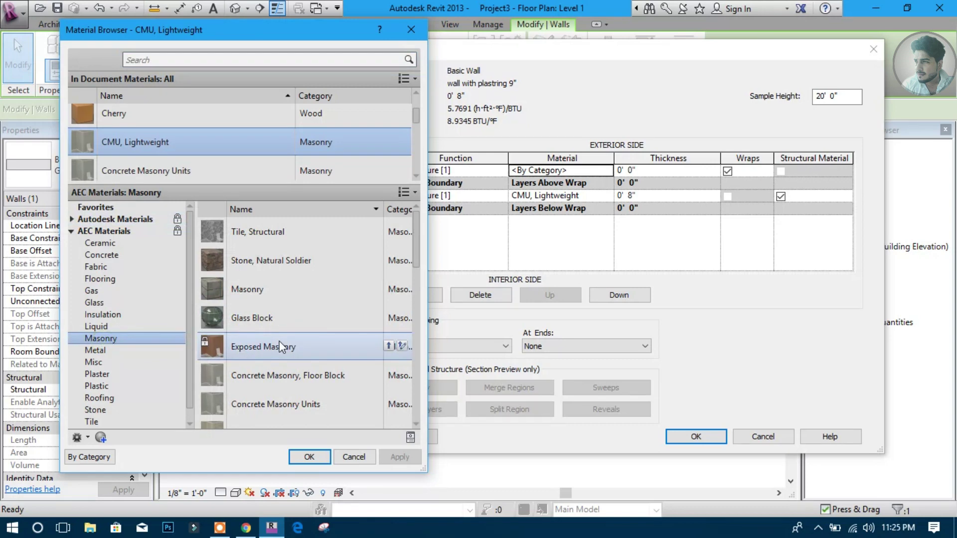
scroll(279, 342, "down", 3)
scroll(278, 340, "down", 2)
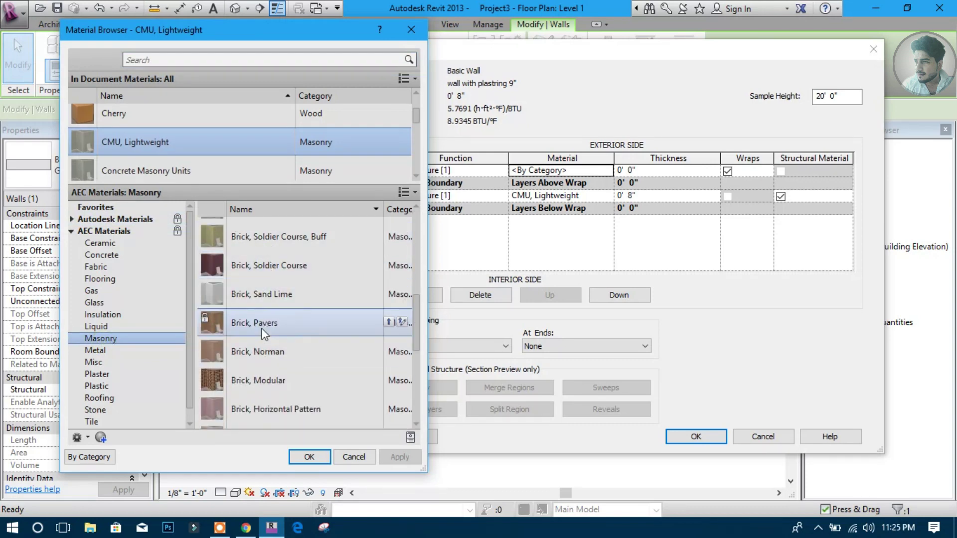
scroll(264, 332, "down", 1)
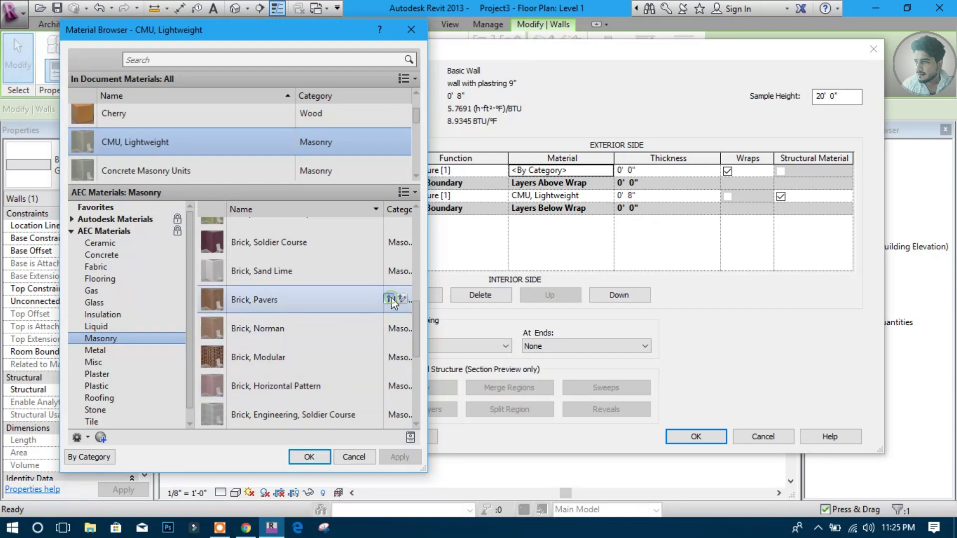
left_click(389, 299)
left_click(310, 457)
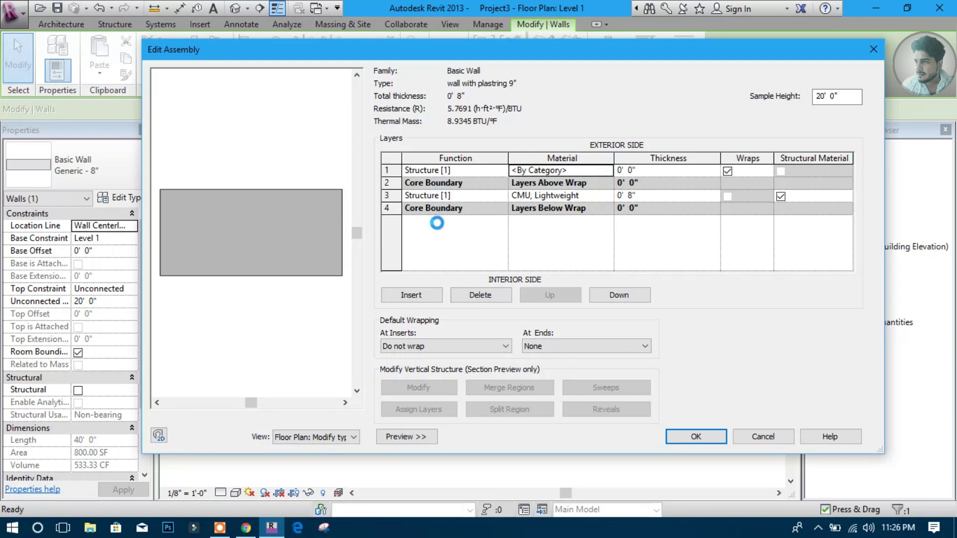
Insert an interior layer below the core and assign it Gypsum Wall Board.
left_click(411, 295)
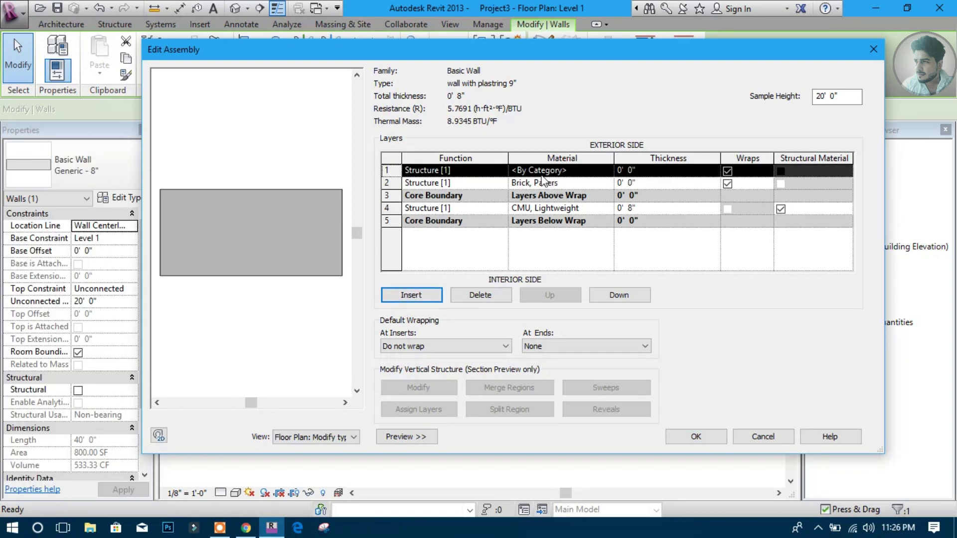
left_click(604, 295)
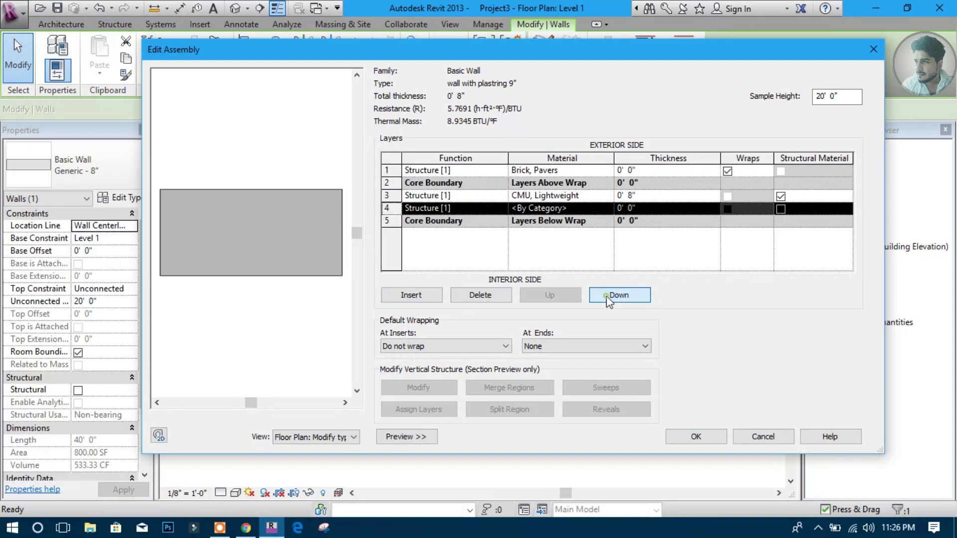
left_click(607, 295)
left_click(602, 225)
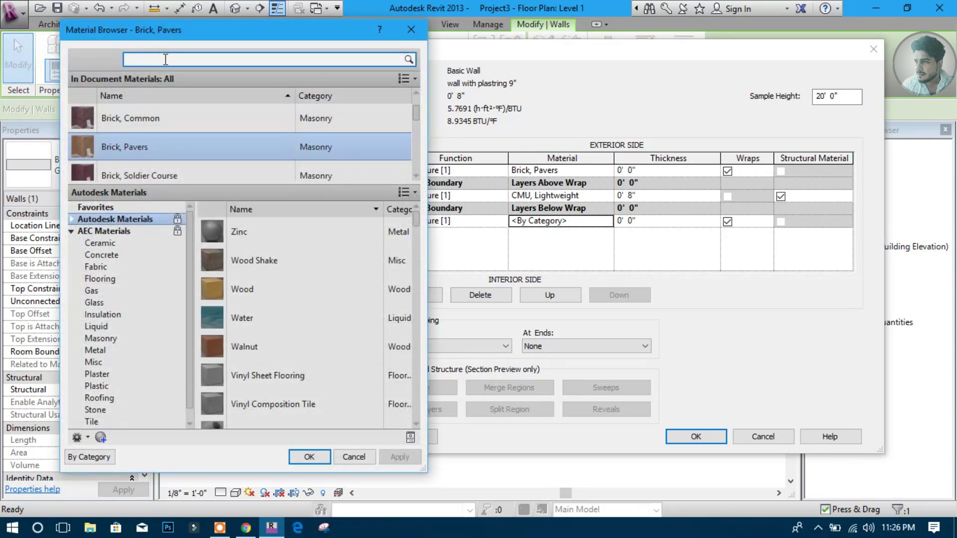
type("gyp")
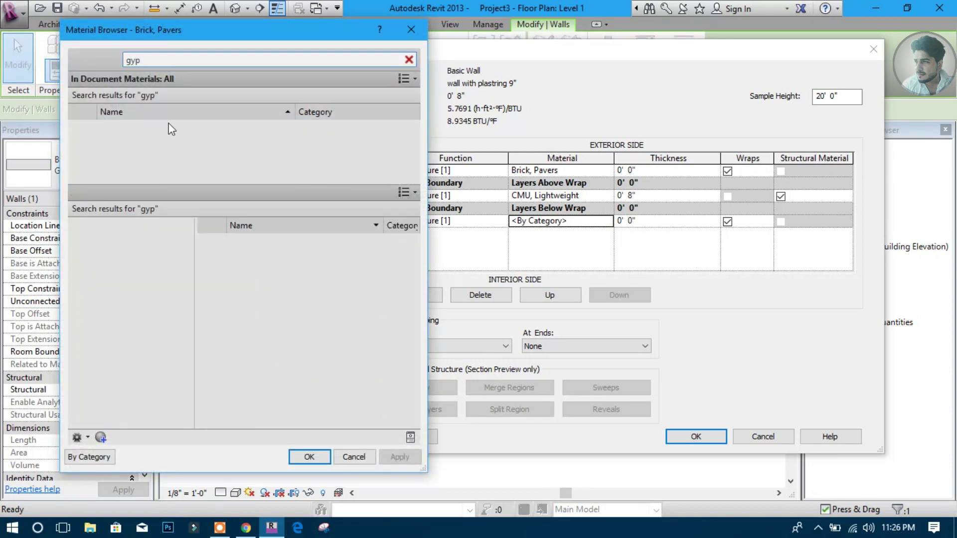
left_click(145, 135)
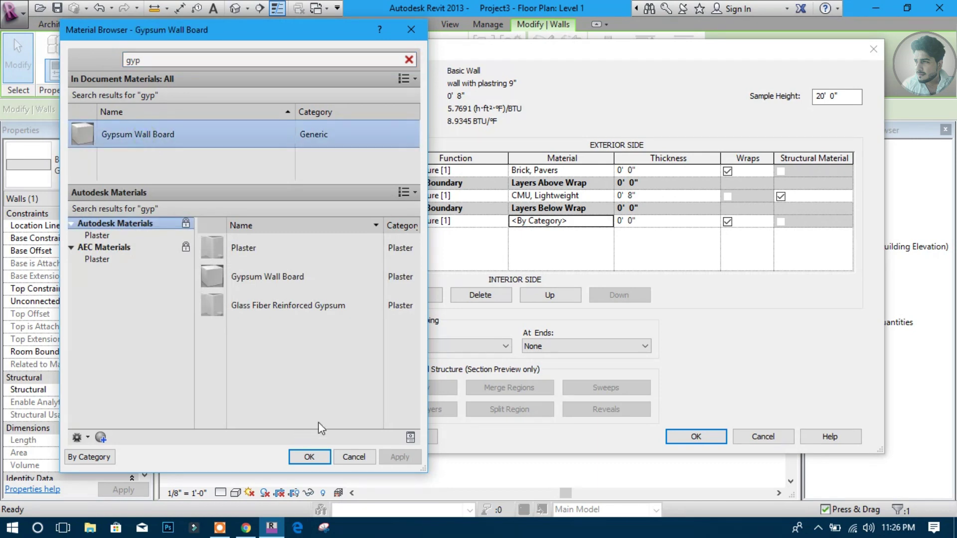
left_click(314, 456)
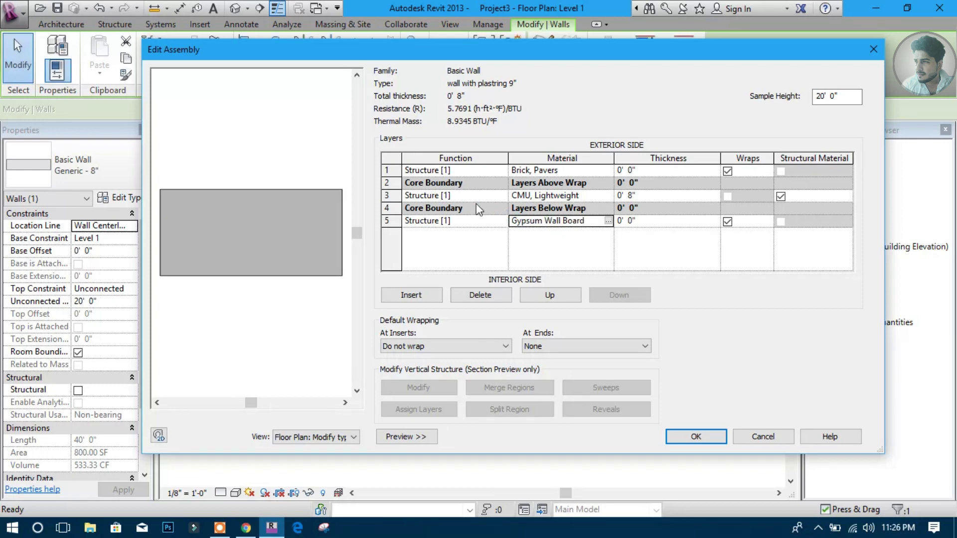
left_click(533, 172)
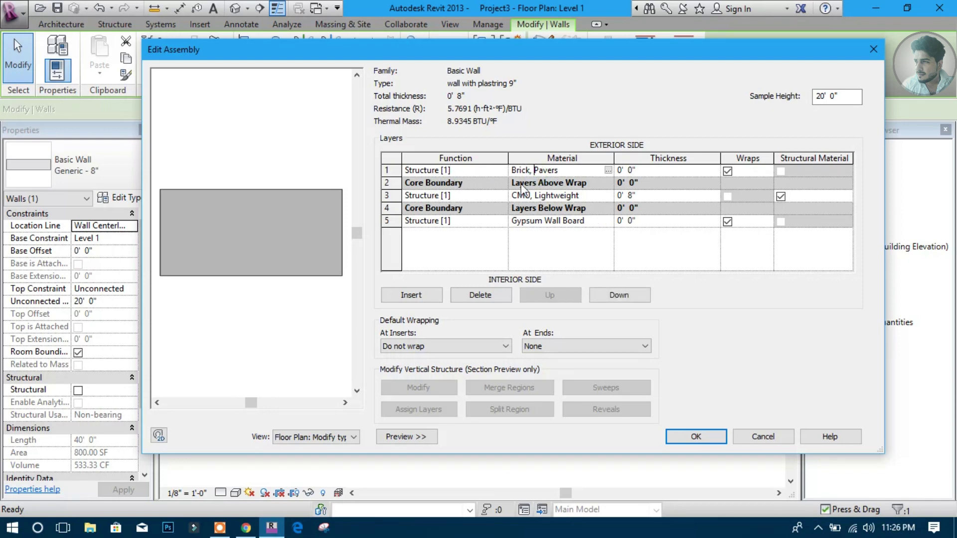
Set the brick and gypsum layers' function to Finish 1 [4].
left_click(503, 172)
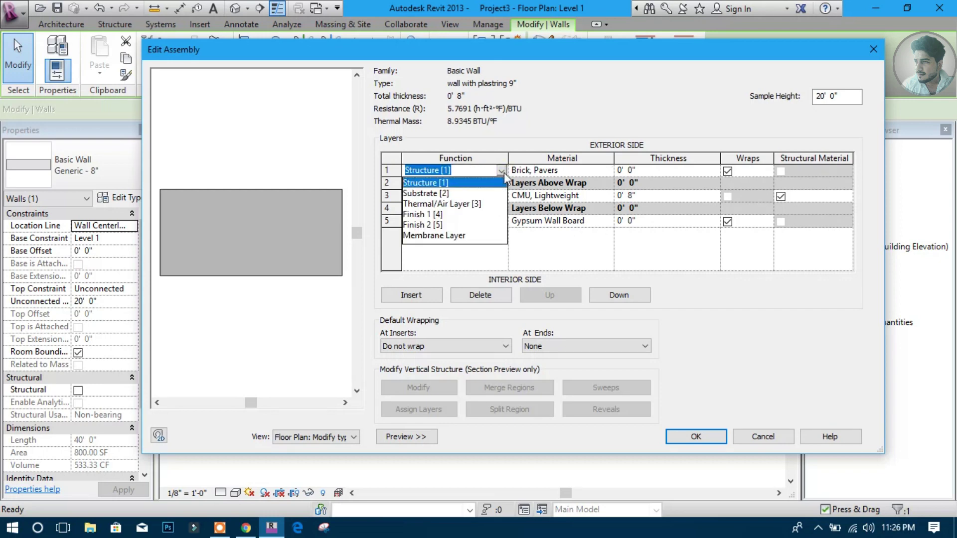
left_click(433, 213)
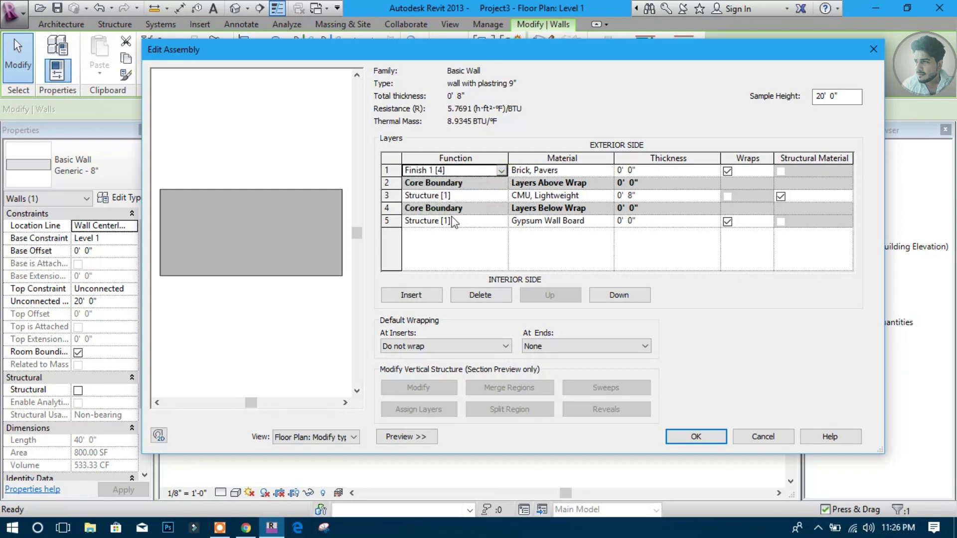
left_click(503, 223)
left_click(501, 221)
left_click(448, 265)
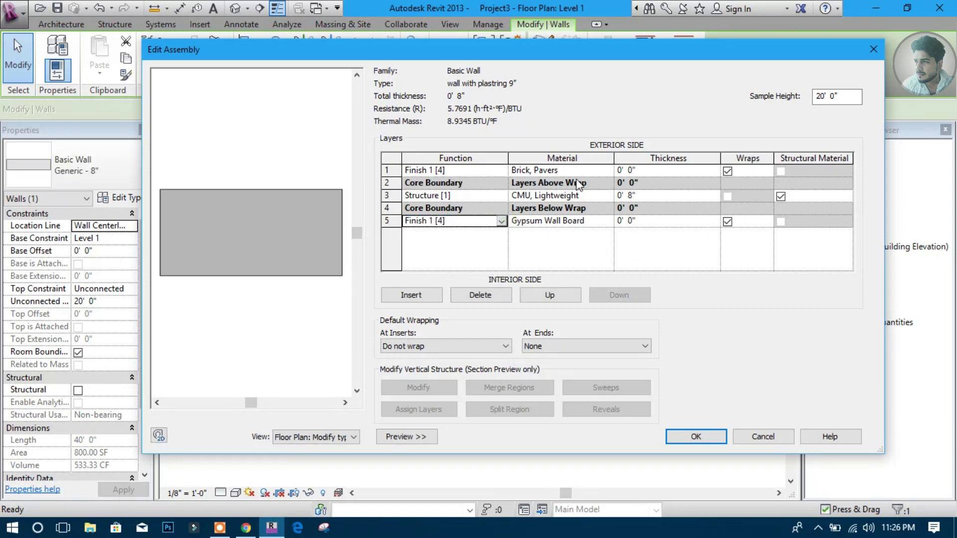
Give both finish layers 1/2" thickness for a 9" wall, then confirm and apply.
left_click(650, 170)
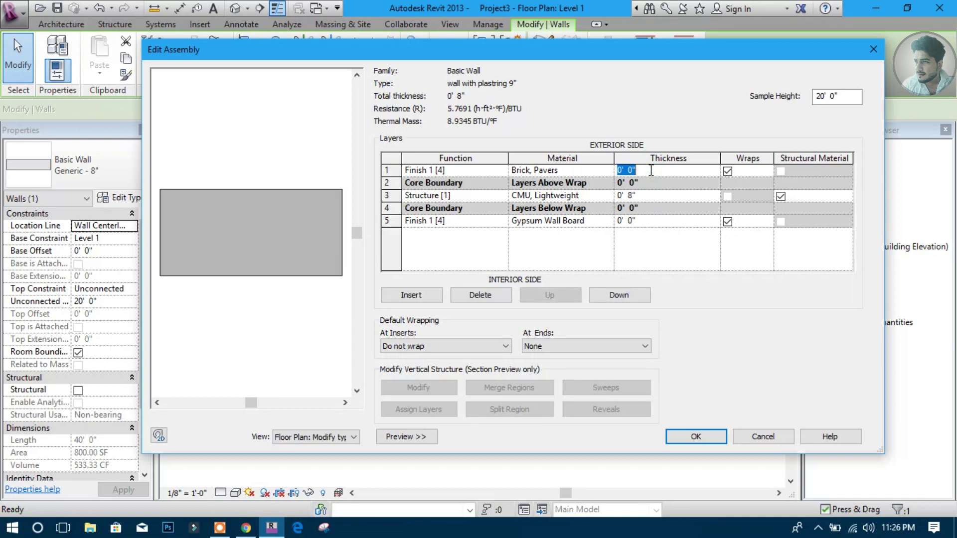
type("1")
left_click(657, 221)
type("1")
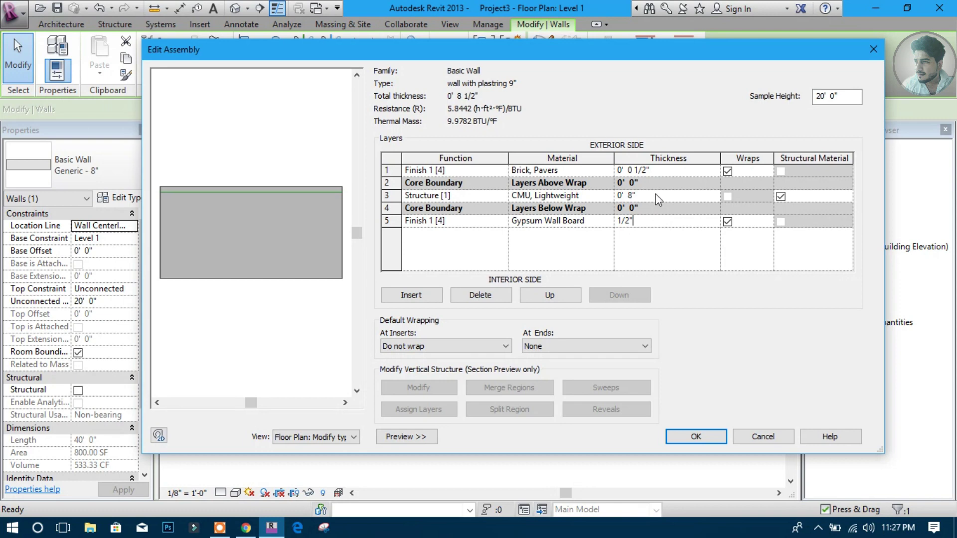
left_click(659, 200)
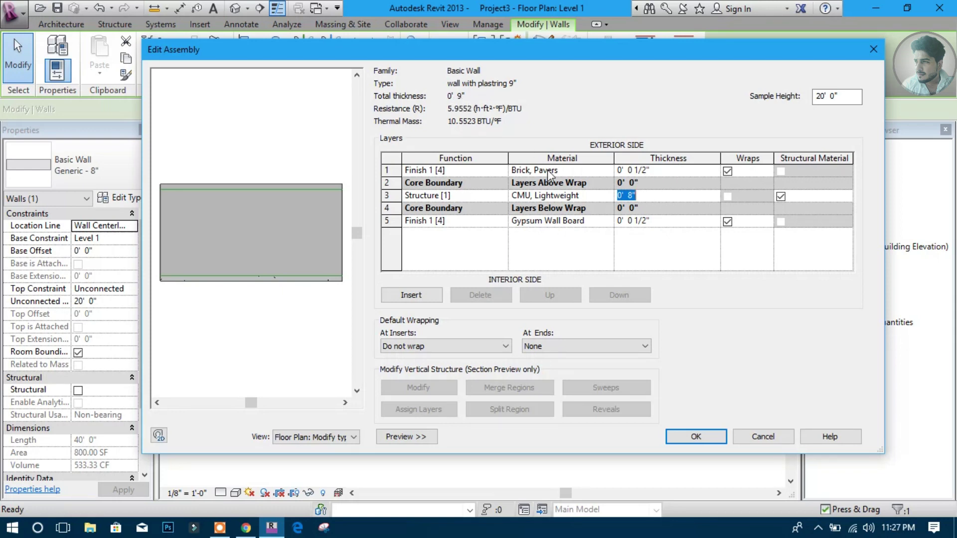
left_click(668, 174)
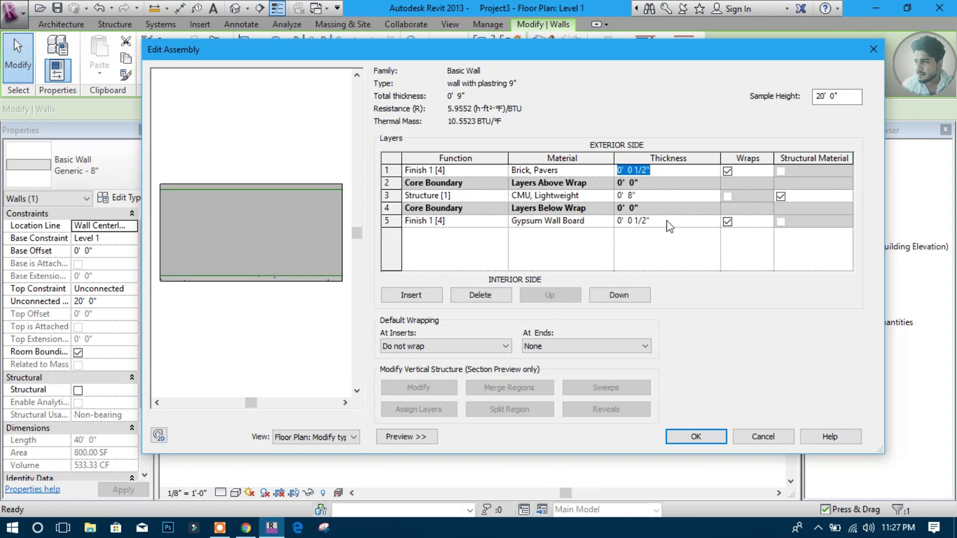
left_click(668, 221)
left_click(657, 196)
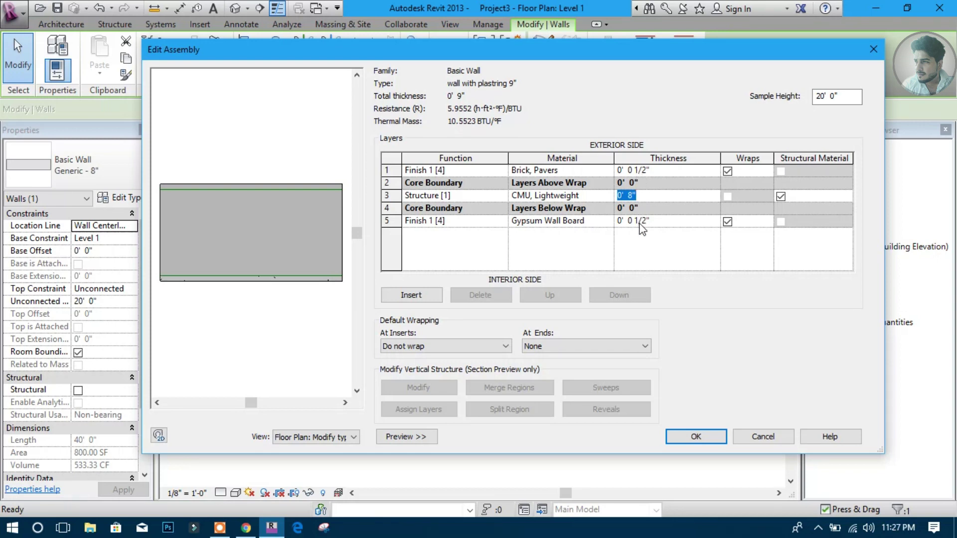
left_click(696, 437)
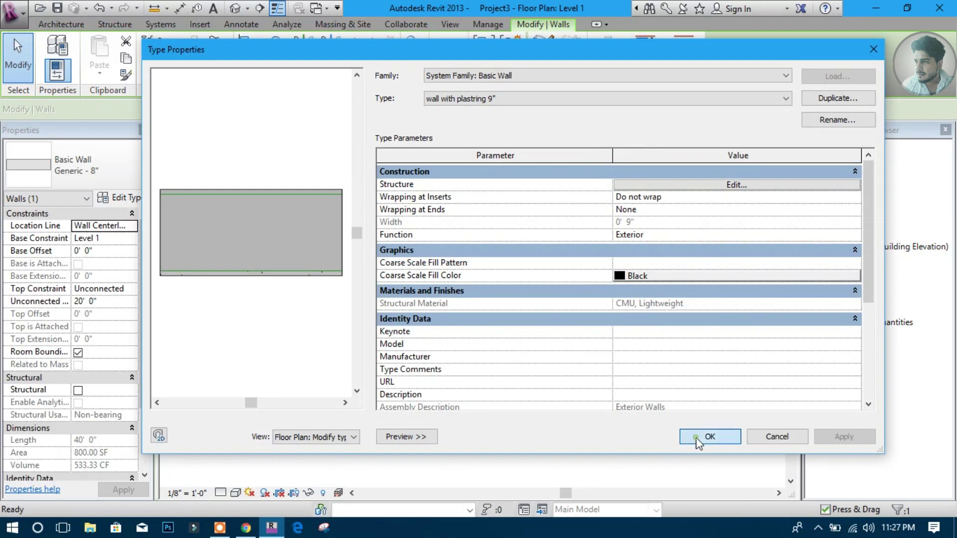
left_click(689, 437)
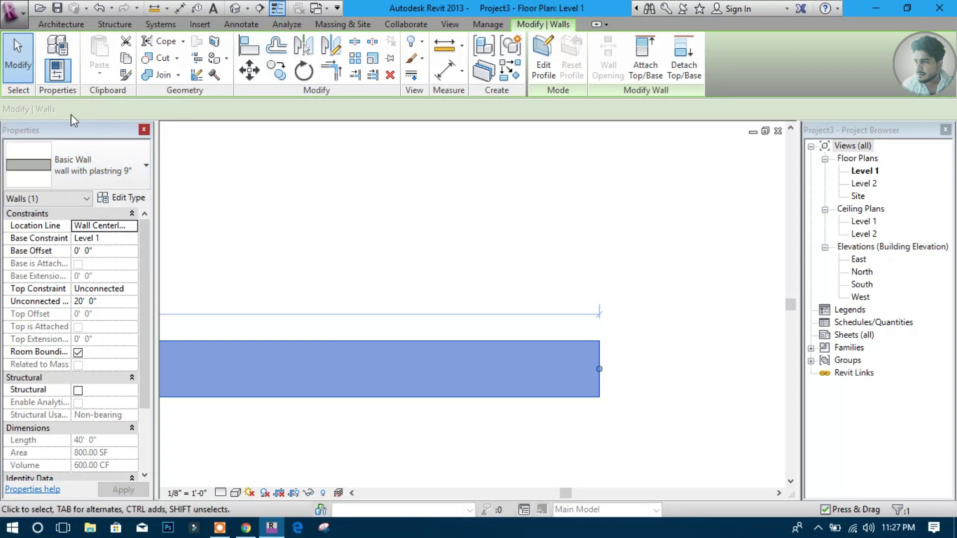
Deselect and recentre the wall, and set the plan's detail level to Fine.
left_click(369, 276)
scroll(387, 333, "down", 1)
middle_click_drag(543, 303, 481, 327)
left_click(620, 314)
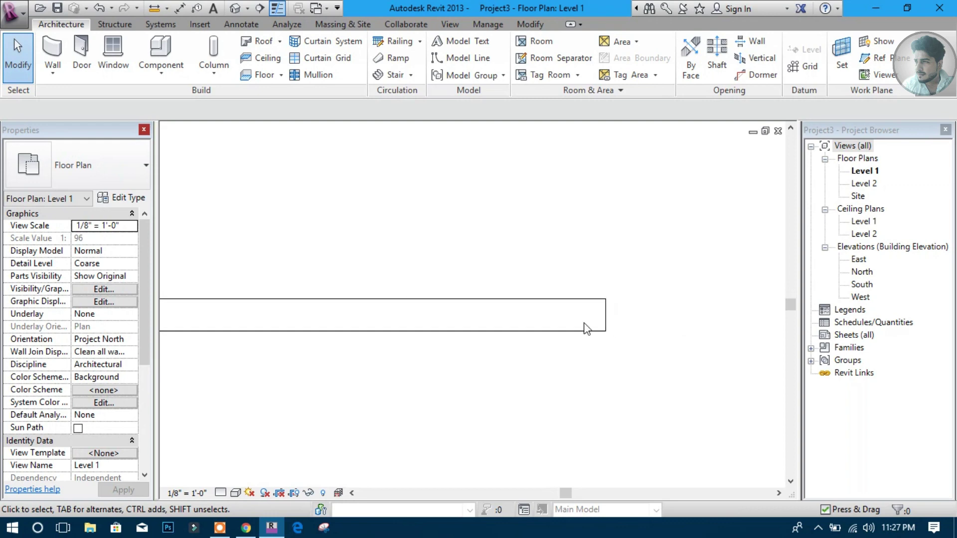
scroll(596, 322, "up", 2)
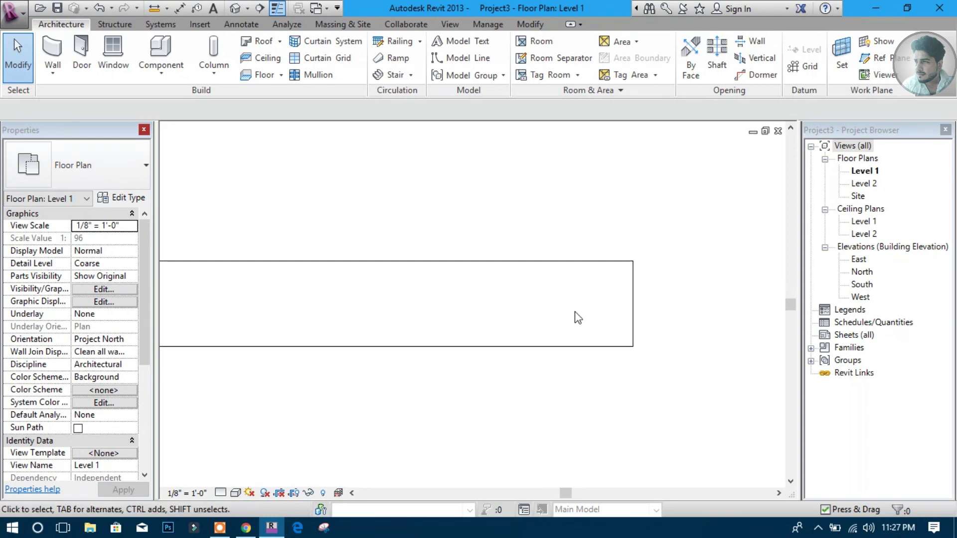
middle_click_drag(491, 313, 436, 294)
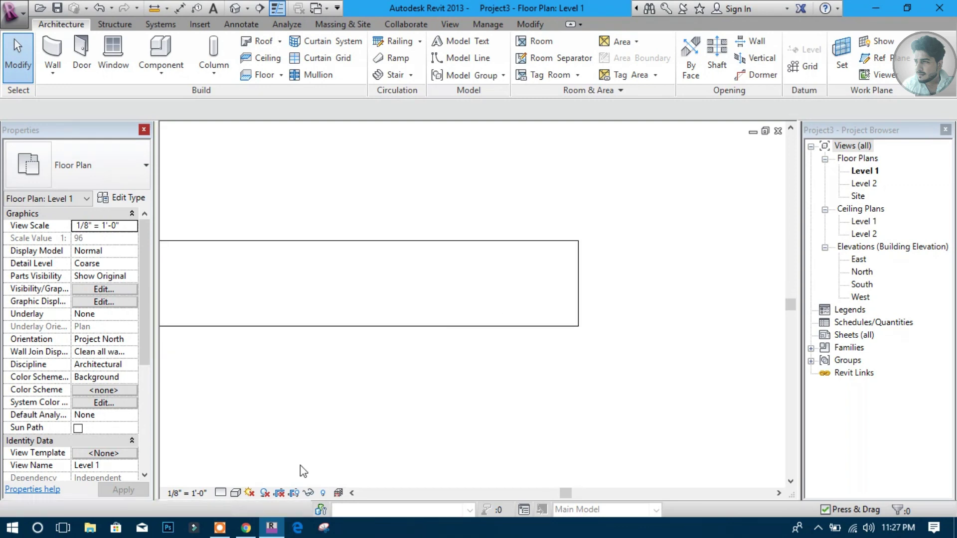
left_click(220, 493)
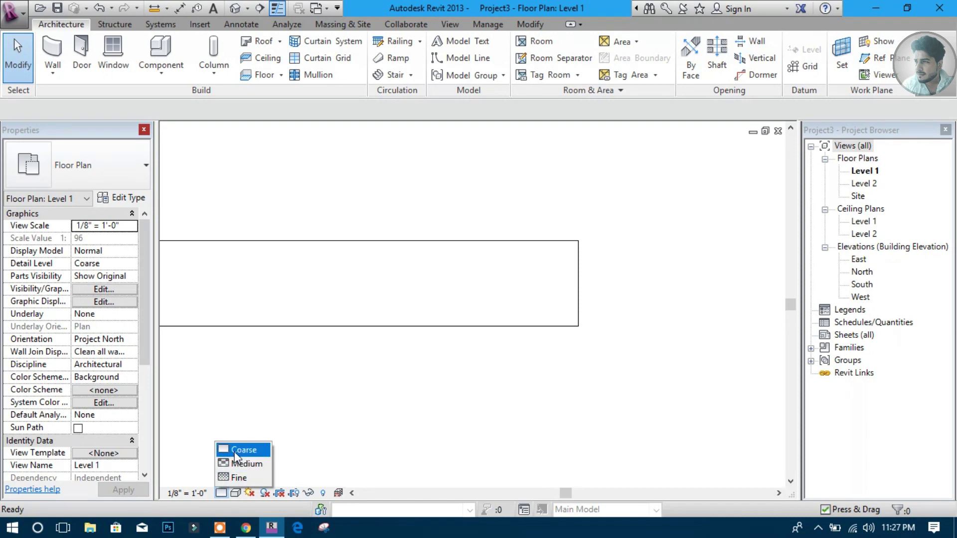
left_click(233, 478)
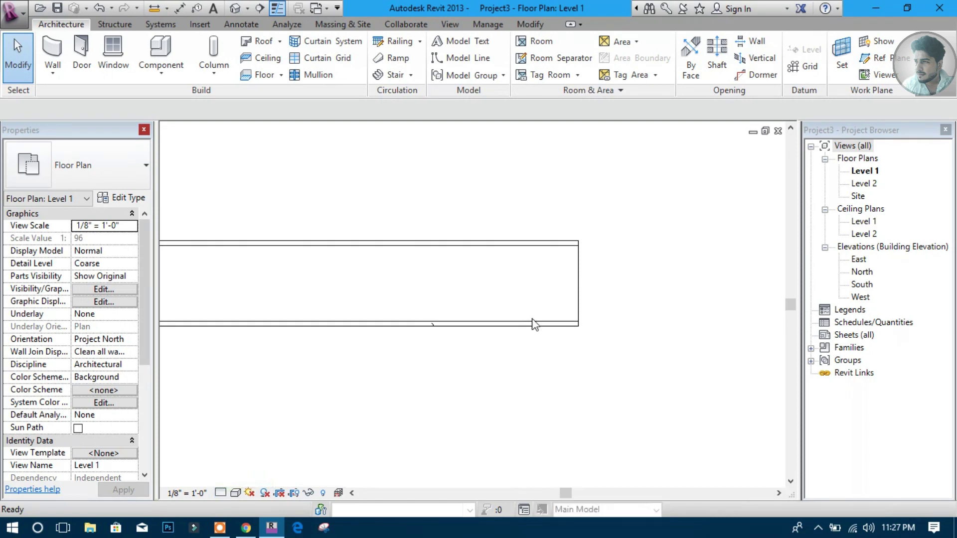
Switch the Level 1 plan to the Realistic visual style.
scroll(602, 284, "up", 2)
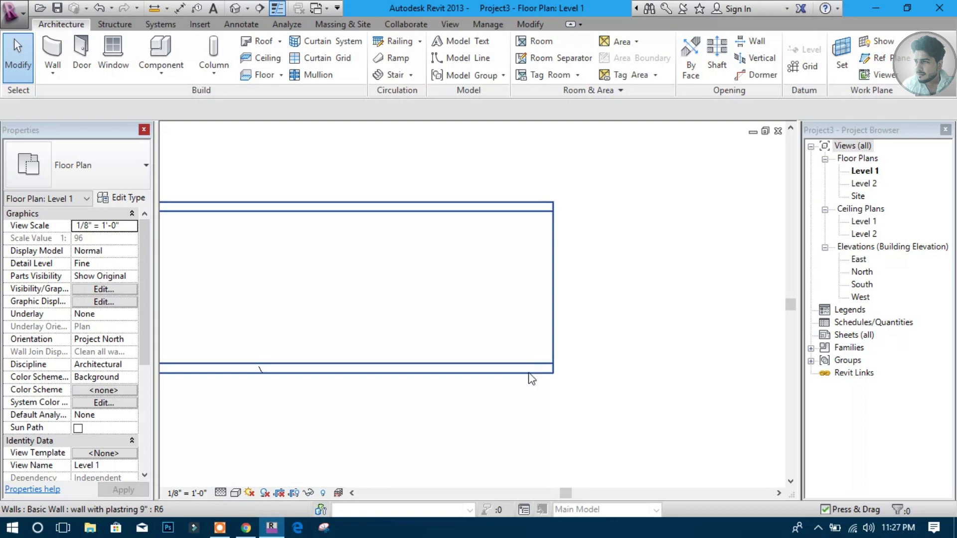
left_click(239, 492)
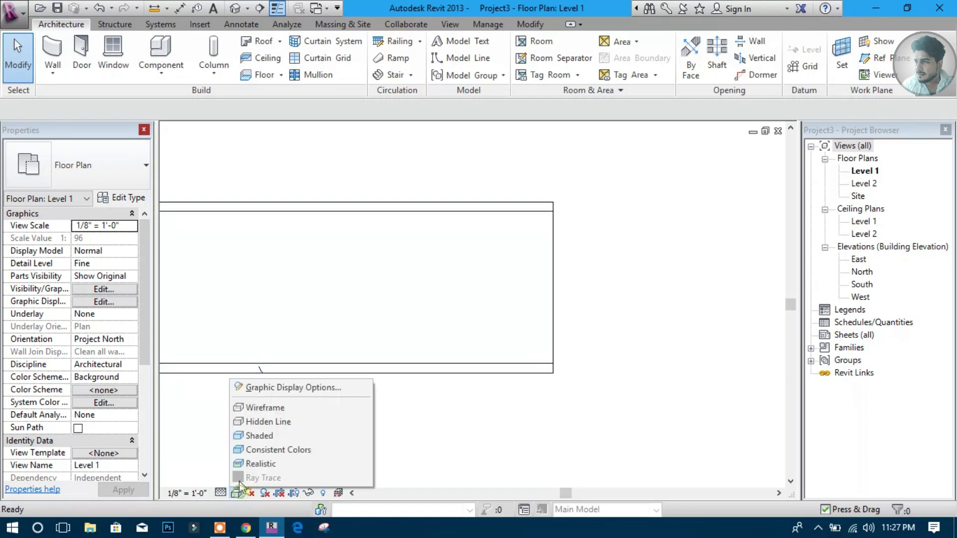
left_click(252, 464)
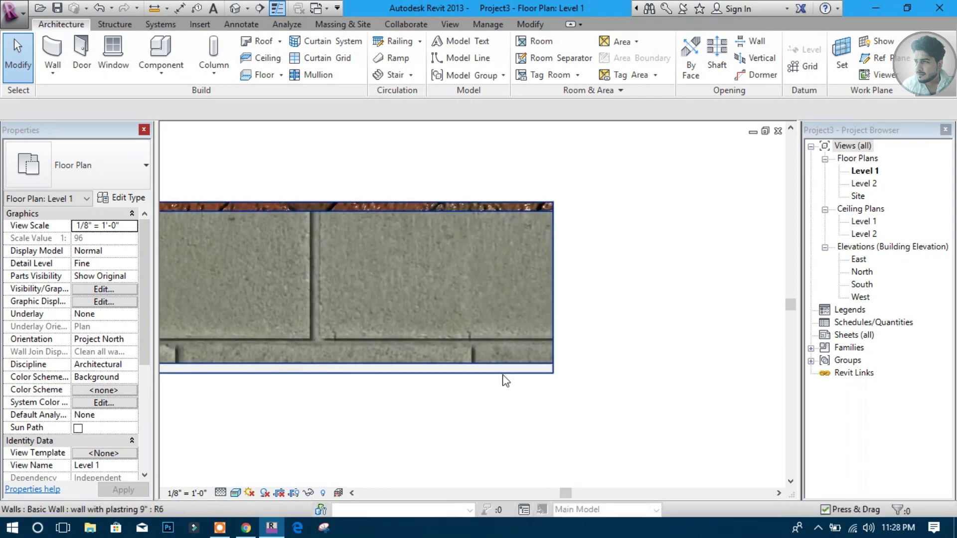
Open the default 3D view in the Realistic visual style.
left_click(236, 8)
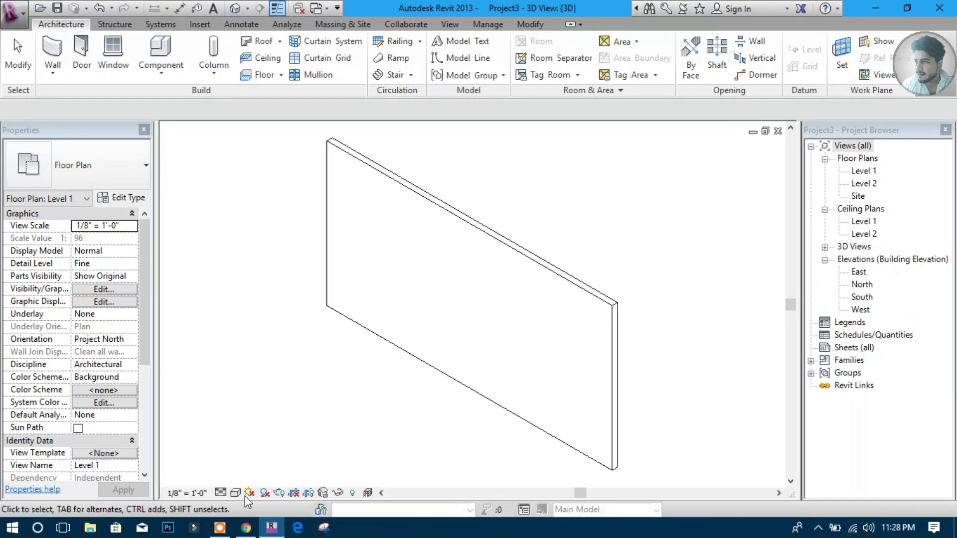
left_click(236, 493)
left_click(250, 463)
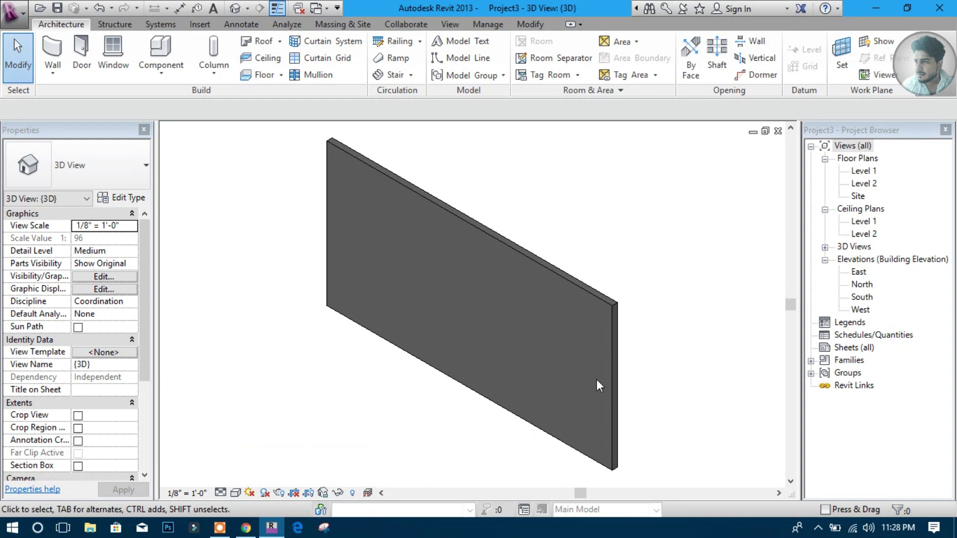
Orbit and zoom the 3D view to inspect the wall's brick face and edge.
scroll(614, 403, "up", 2)
mouse_move(614, 403)
middle_mouse_down("shift")
mouse_move(395, 410)
mouse_move(406, 299)
middle_mouse_up("shift")
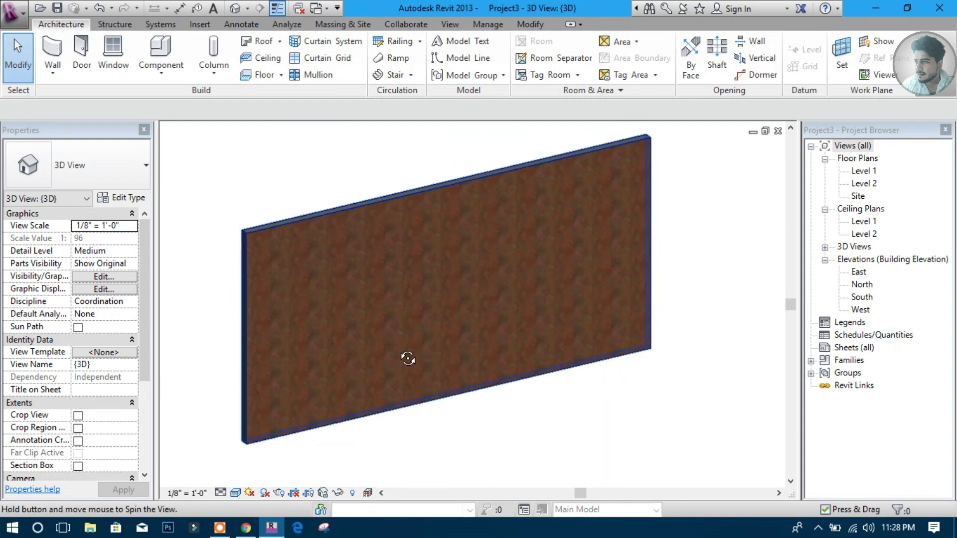
scroll(393, 331, "up", 3)
scroll(390, 331, "up", 1)
scroll(391, 331, "down", 3)
scroll(384, 332, "down", 2)
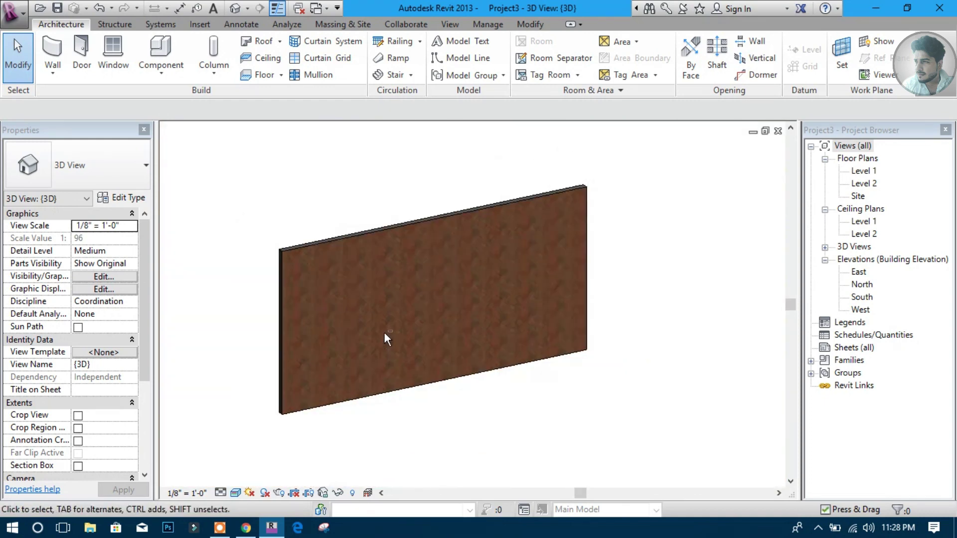
scroll(519, 344, "up", 1)
scroll(527, 306, "up", 2)
scroll(596, 312, "up", 2)
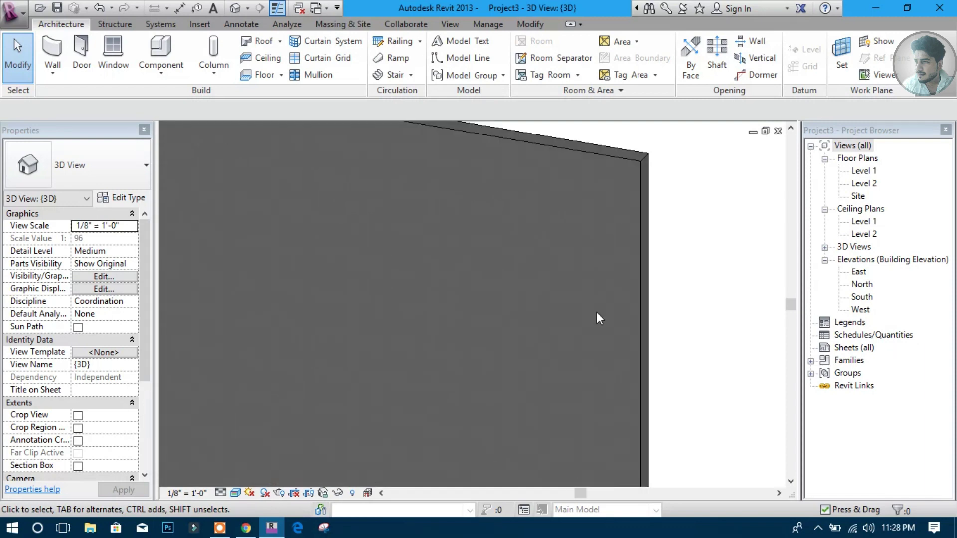
scroll(596, 312, "up", 1)
scroll(596, 313, "down", 2)
scroll(596, 314, "down", 3)
mouse_move(600, 327)
middle_mouse_down("shift")
mouse_move(559, 324)
mouse_move(459, 372)
middle_mouse_up("shift")
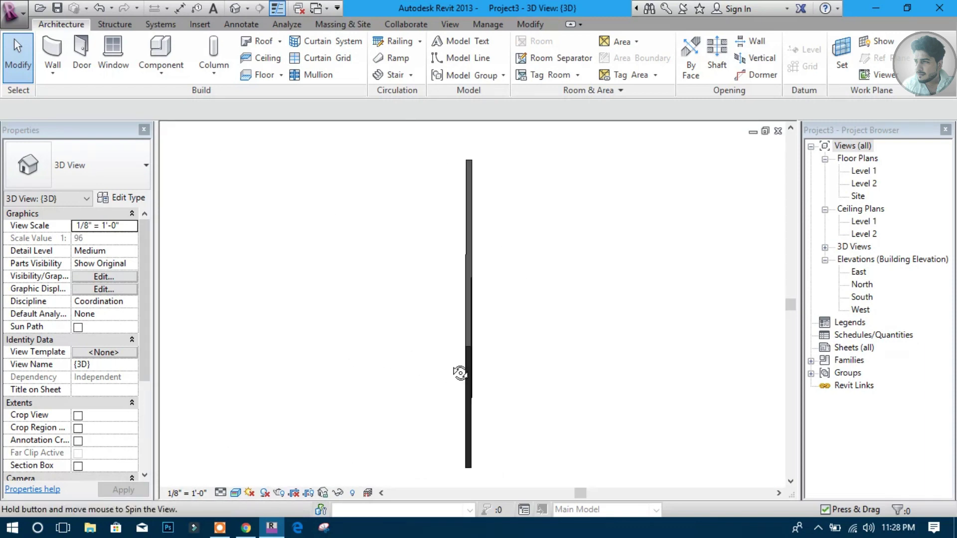
Return to the Level 1 floor plan and pan the view below the wall.
double_click(860, 170)
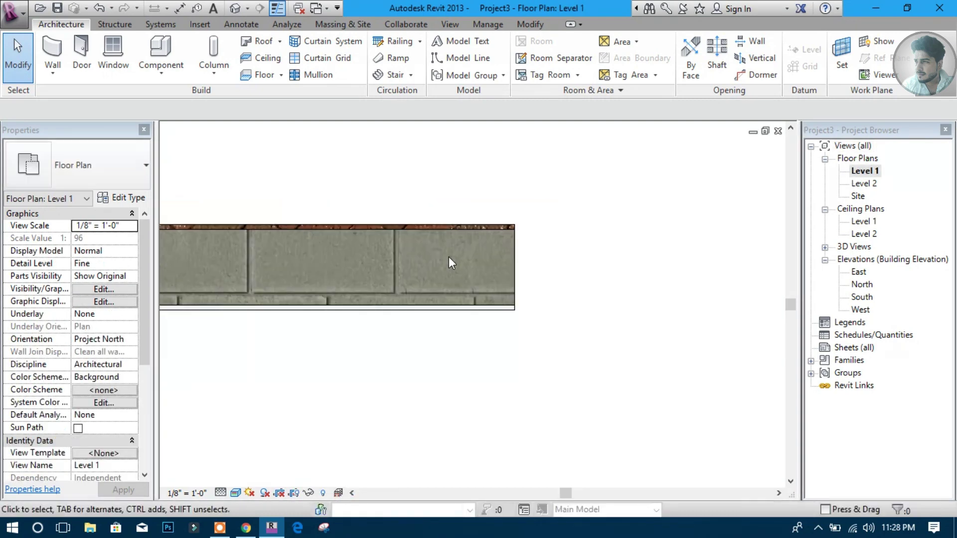
scroll(448, 258, "down", 3)
middle_click_drag(448, 258, 510, 234)
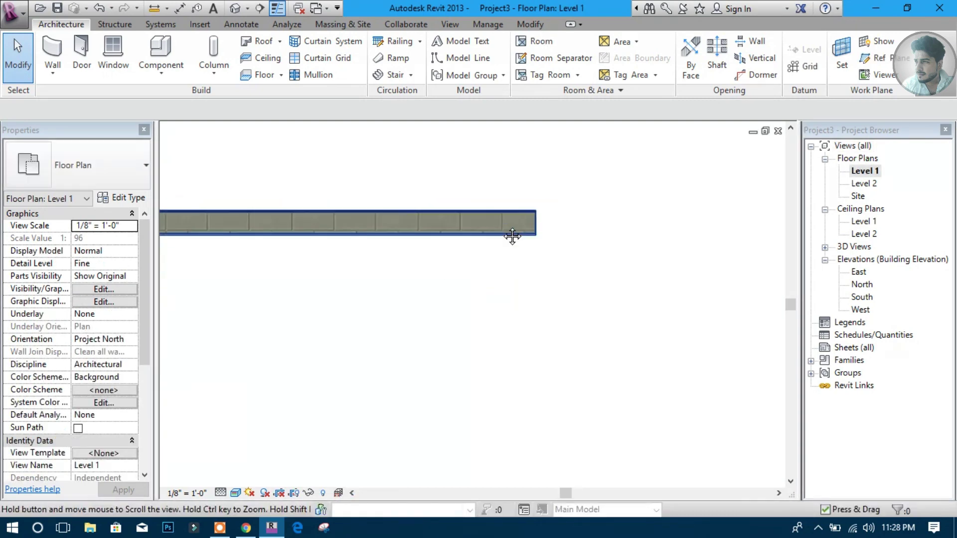
Draw a 16'-6" by 10'-0" rectangle of Generic 8" walls below the first wall with WA.
left_click(52, 52)
key("w")
key("a")
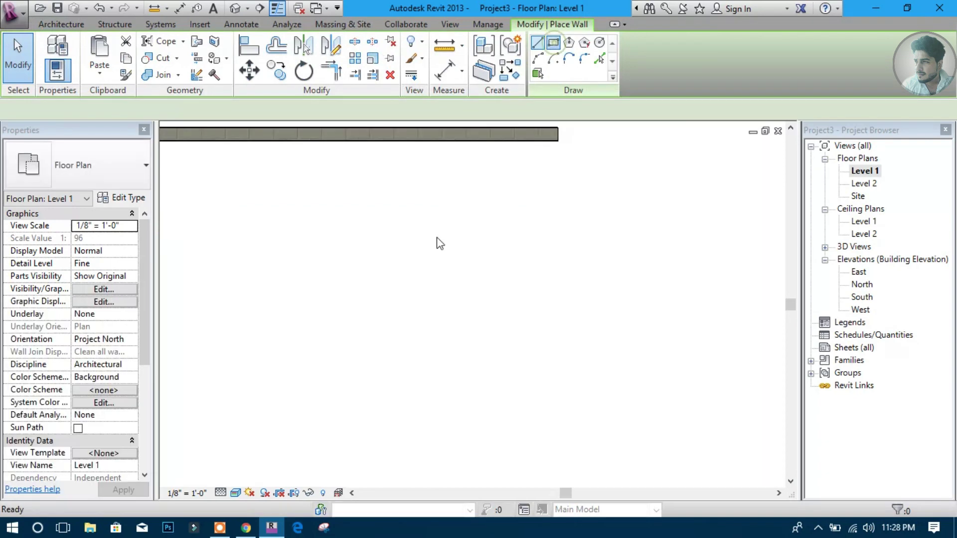
left_click(350, 243)
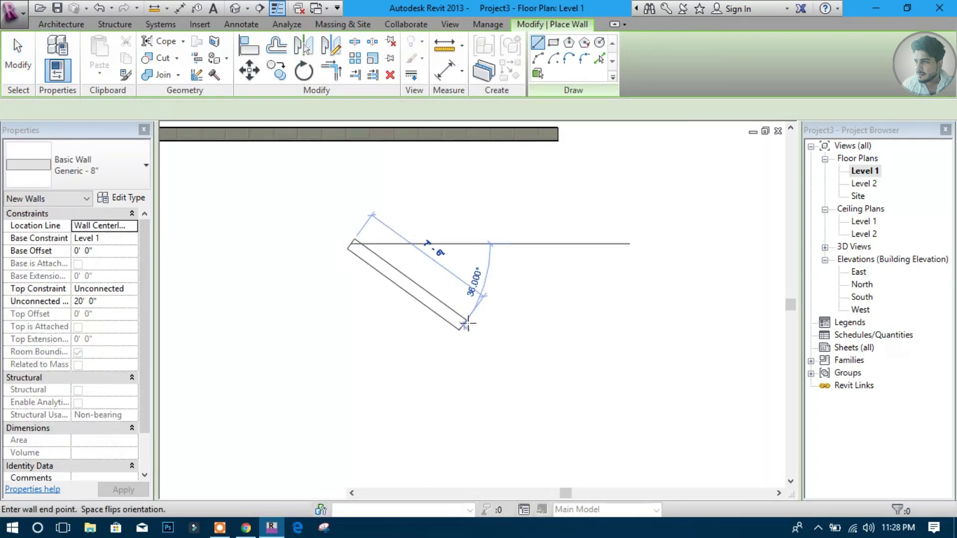
left_click(553, 42)
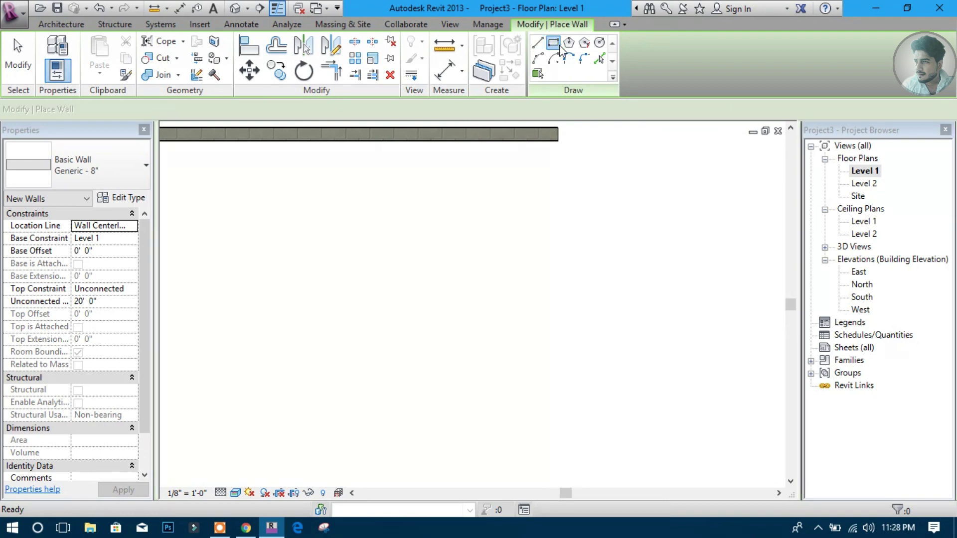
left_click(343, 248)
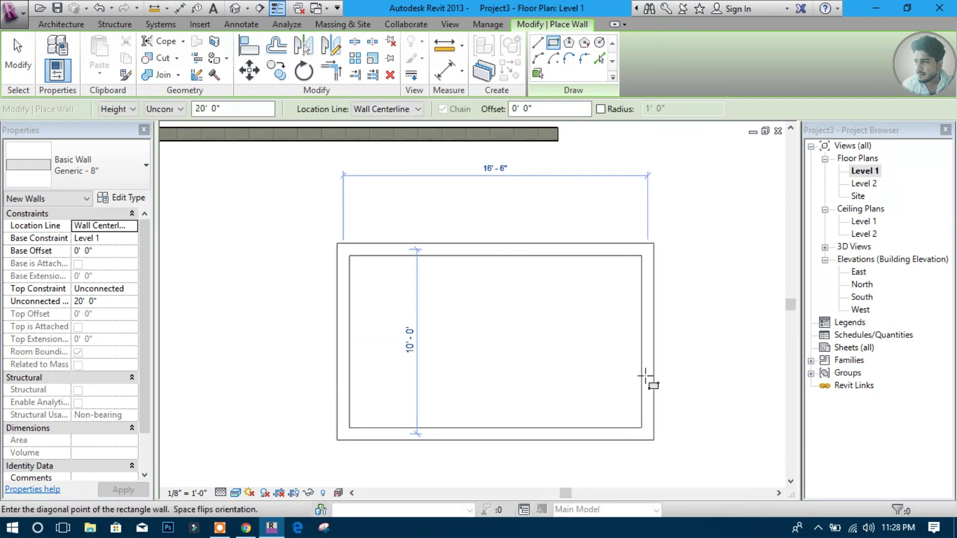
left_click(648, 435)
key("Escape")
key("Escape")
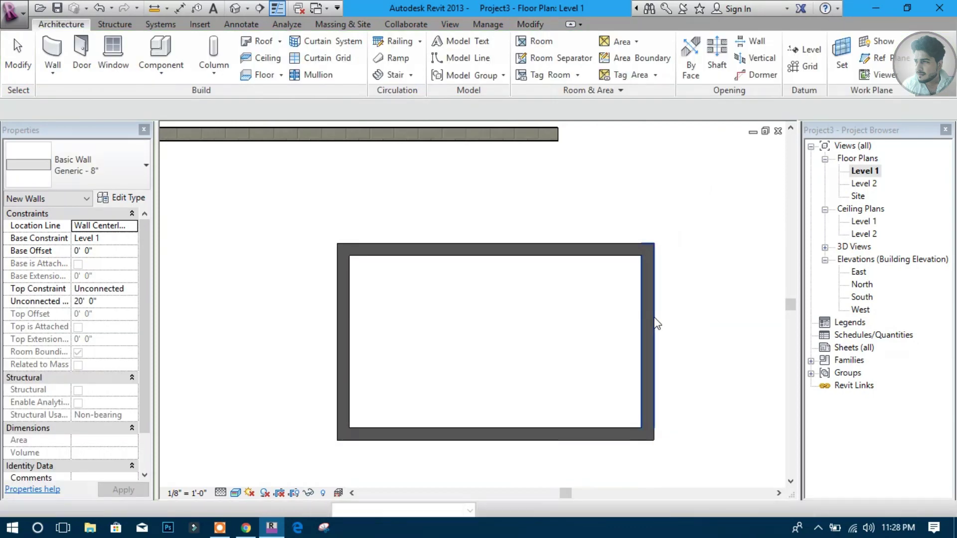
Select the rectangle's top wall to check it, then clear the selection.
scroll(653, 319, "up", 2)
left_click(521, 234)
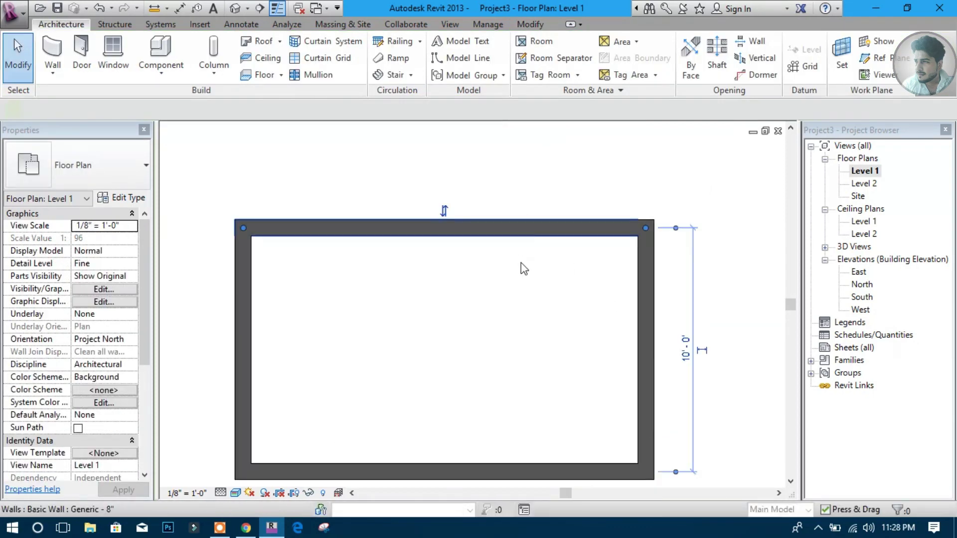
scroll(521, 262, "down", 2)
key("Escape")
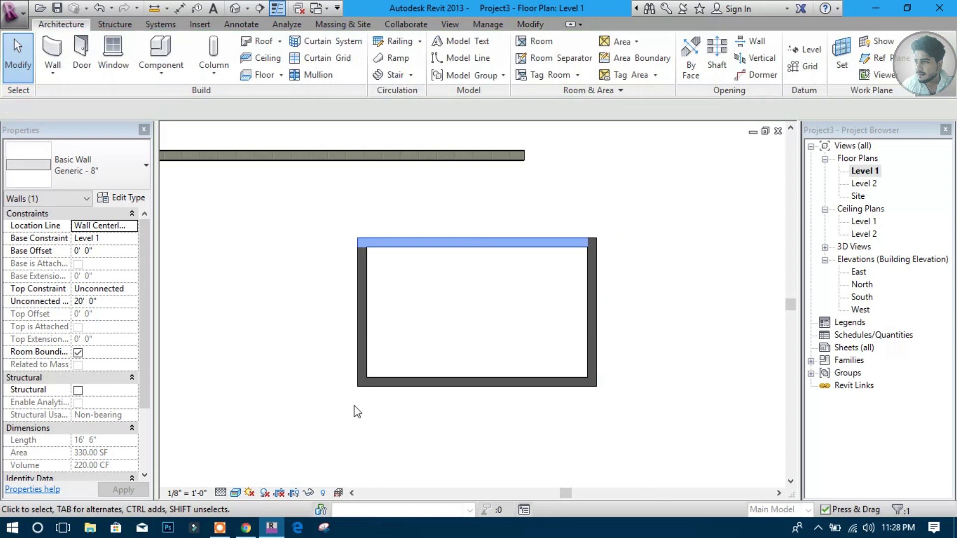
Window-select the four rectangle walls and retype them to 'wall with plastring 9"', then deselect.
left_click_drag(644, 405, 353, 207)
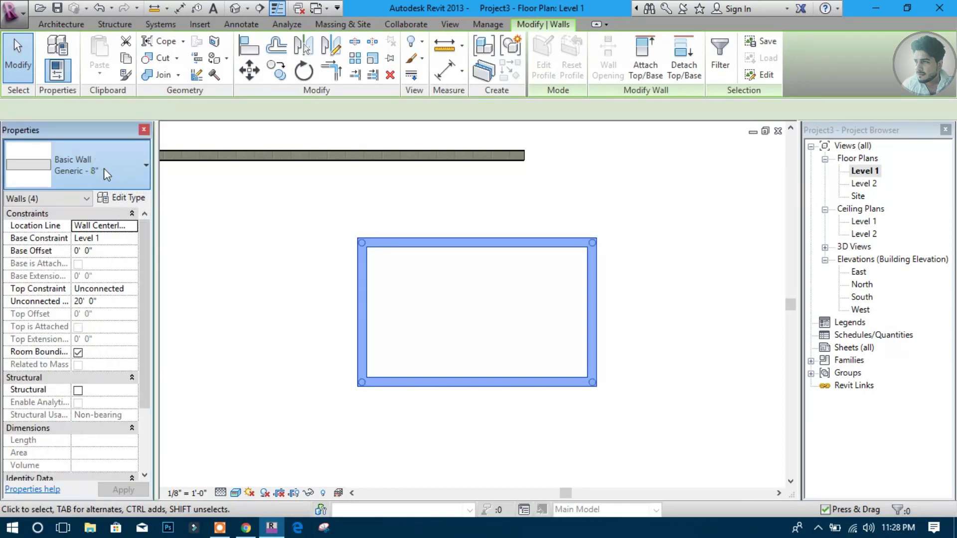
left_click(104, 168)
scroll(101, 298, "up", 2)
scroll(98, 295, "up", 3)
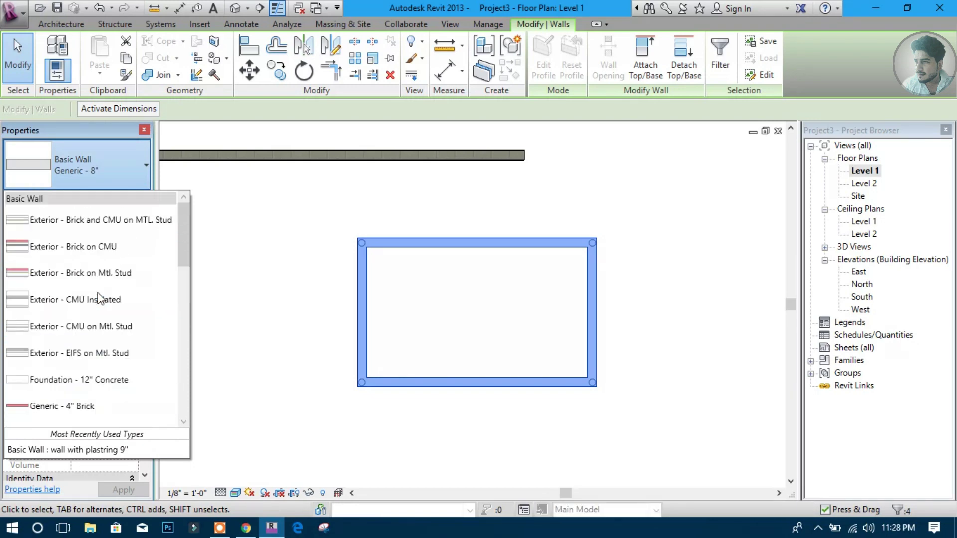
scroll(98, 307, "down", 1)
scroll(99, 316, "down", 2)
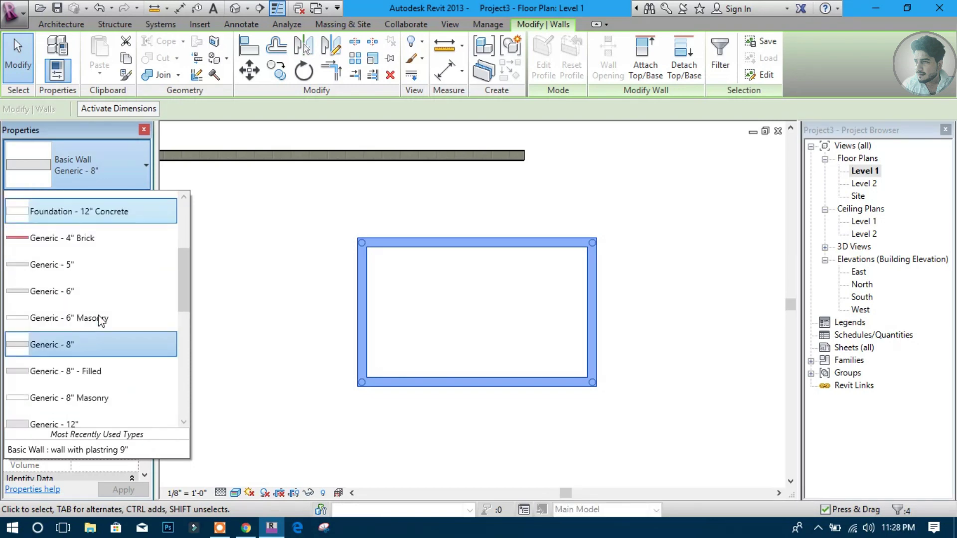
scroll(98, 316, "down", 2)
scroll(98, 316, "down", 2)
scroll(98, 316, "down", 1)
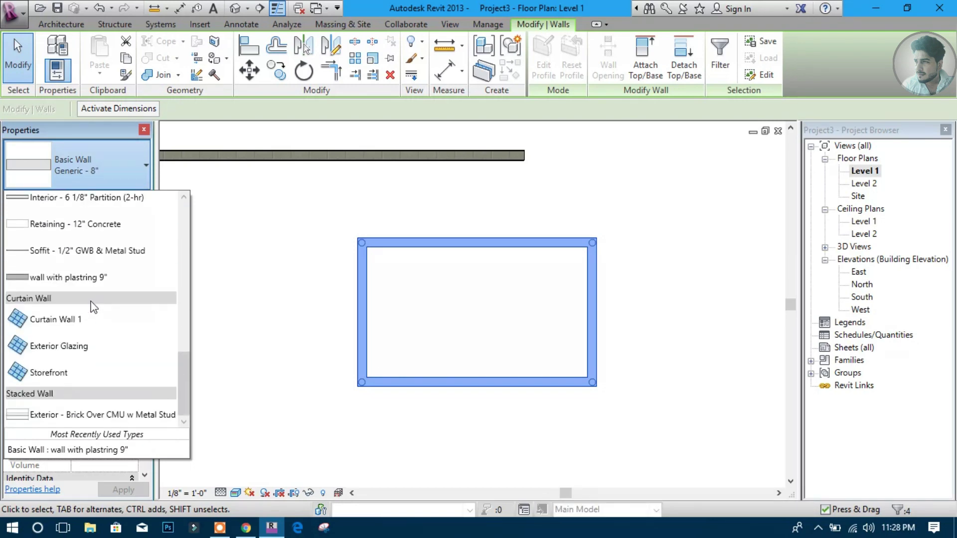
scroll(92, 308, "up", 1)
left_click(62, 311)
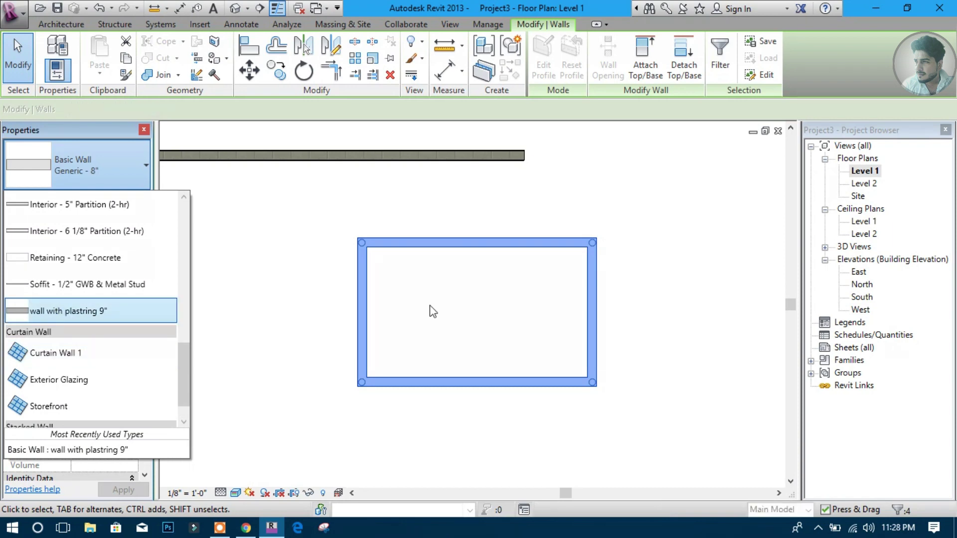
left_click(456, 302)
scroll(453, 277, "up", 3)
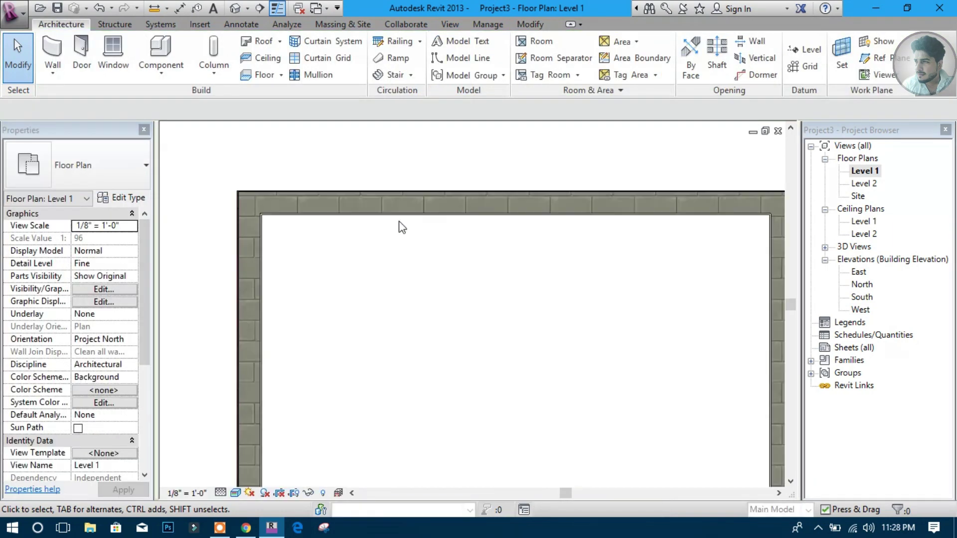
scroll(356, 192, "up", 1)
scroll(356, 193, "up", 2)
scroll(214, 171, "up", 2)
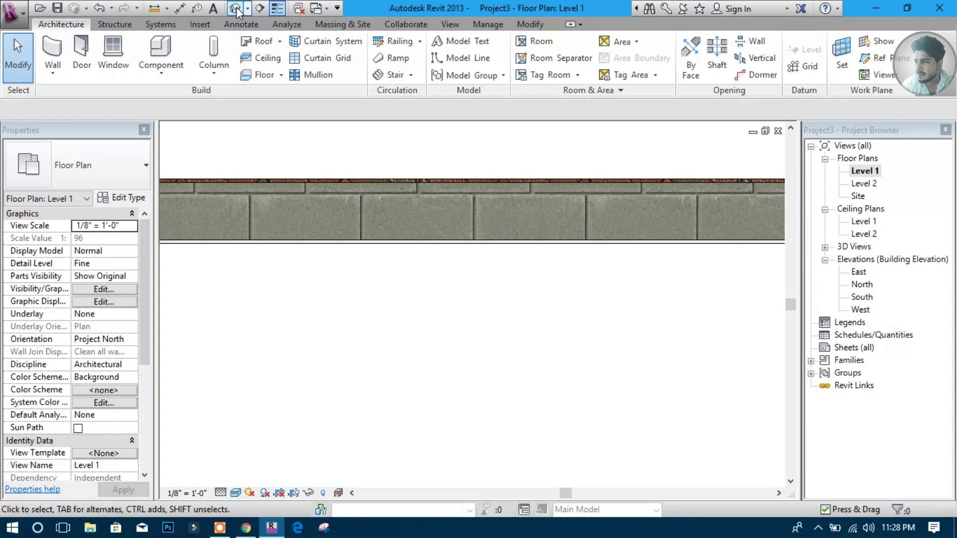
Switch to the {3D} view and orbit to look into the box.
left_click(236, 8)
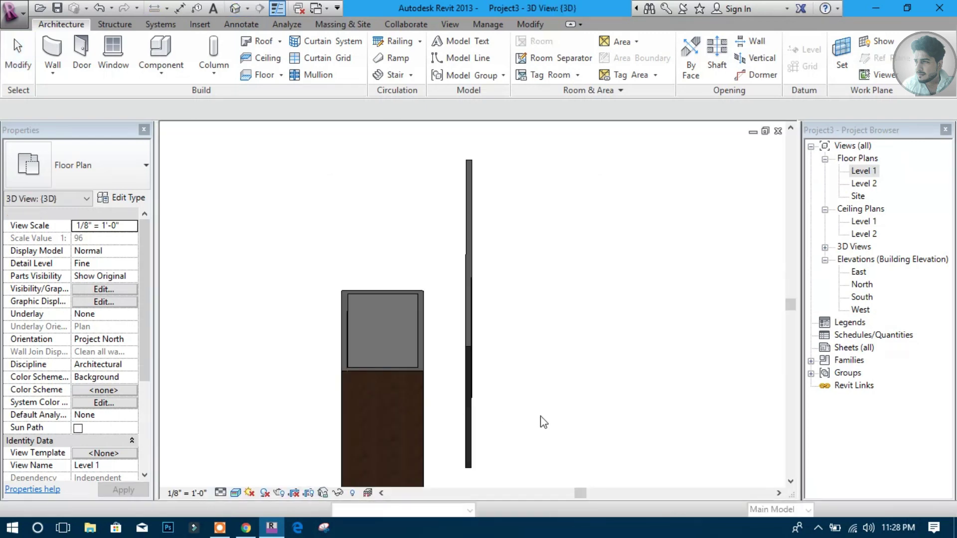
scroll(617, 426, "up", 3)
scroll(578, 403, "up", 2)
scroll(548, 344, "down", 3)
mouse_move(528, 301)
middle_mouse_down("shift")
mouse_move(577, 299)
mouse_move(615, 327)
middle_mouse_up("shift")
Zoom in and select the 9" plastered wall at the box's top corner.
scroll(603, 273, "up", 2)
scroll(603, 273, "up", 1)
scroll(580, 261, "down", 2)
scroll(593, 291, "down", 2)
scroll(572, 339, "up", 1)
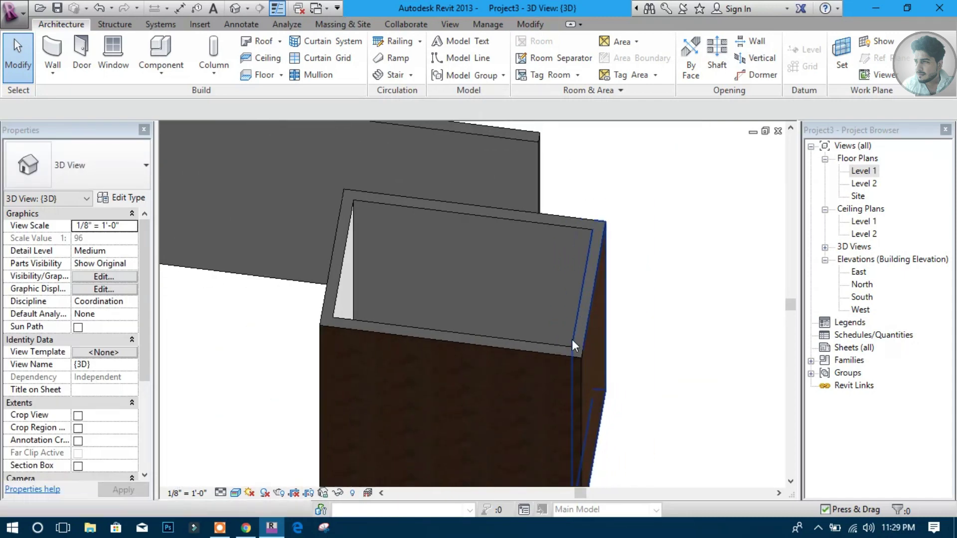
scroll(578, 341, "up", 1)
scroll(599, 345, "up", 2)
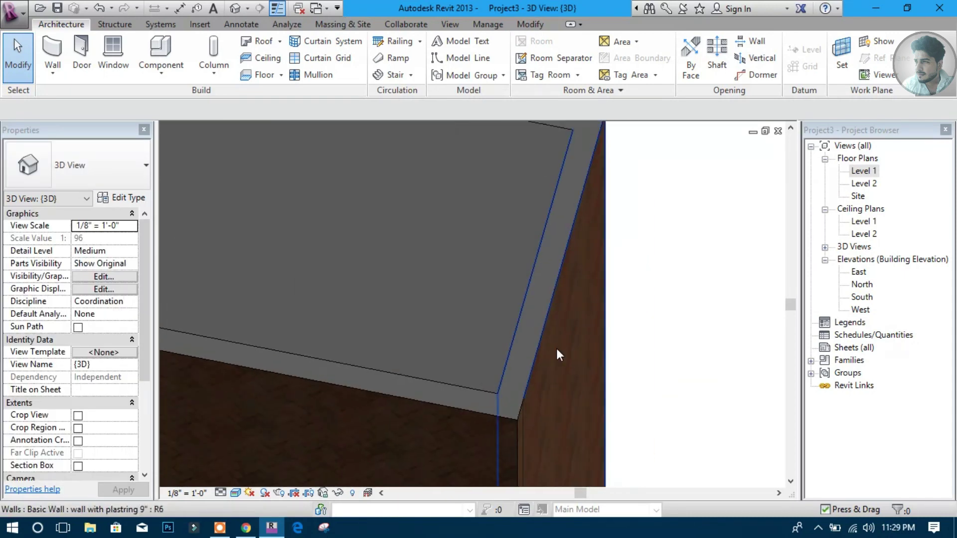
scroll(557, 349, "down", 3)
scroll(552, 328, "up", 2)
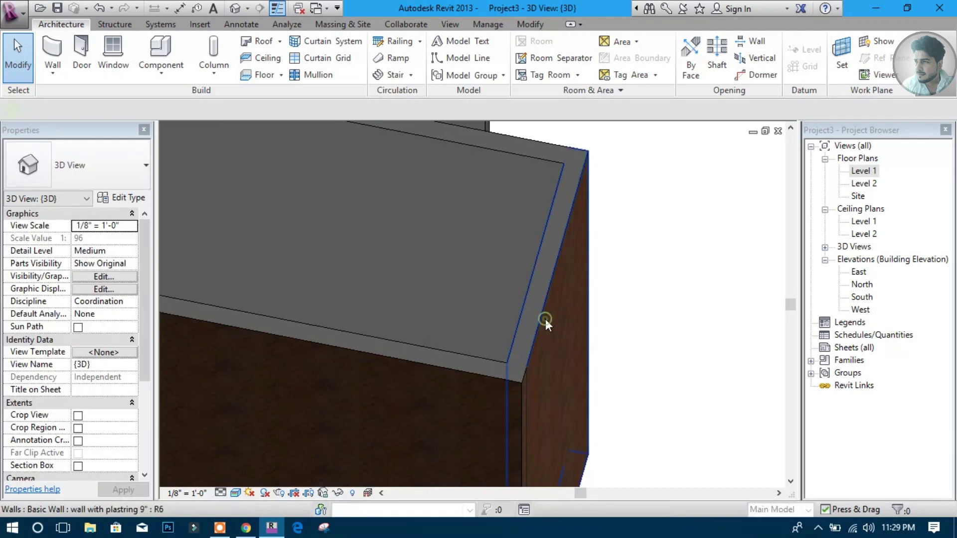
left_click(545, 319)
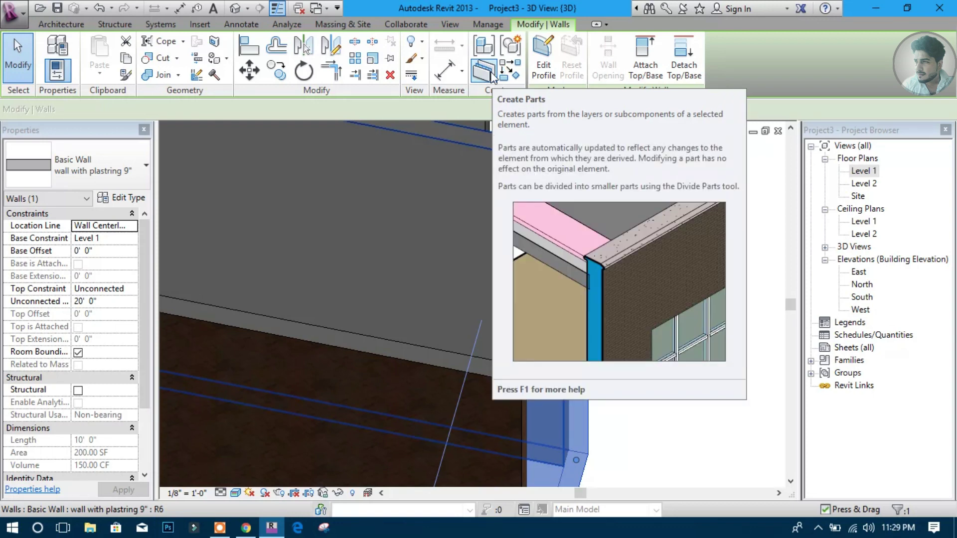
Split the selected 9" wall into layer parts with Create Parts, then clear the selection.
left_click(492, 75)
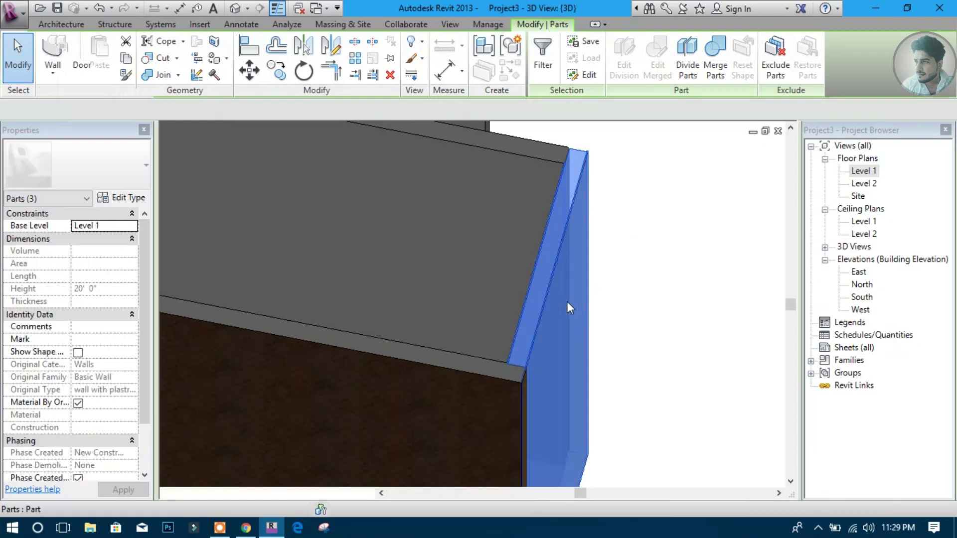
scroll(545, 309, "up", 2)
key("Escape")
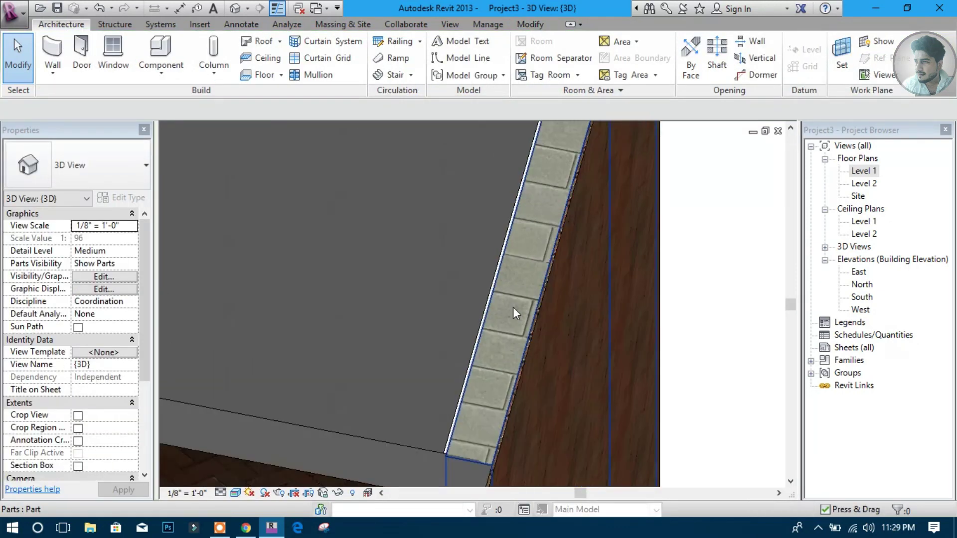
scroll(513, 319, "up", 1)
Orbit and zoom around the box corner to inspect the new tile and brick parts.
middle_click_drag(513, 325, 569, 338, "shift")
scroll(569, 338, "down", 2)
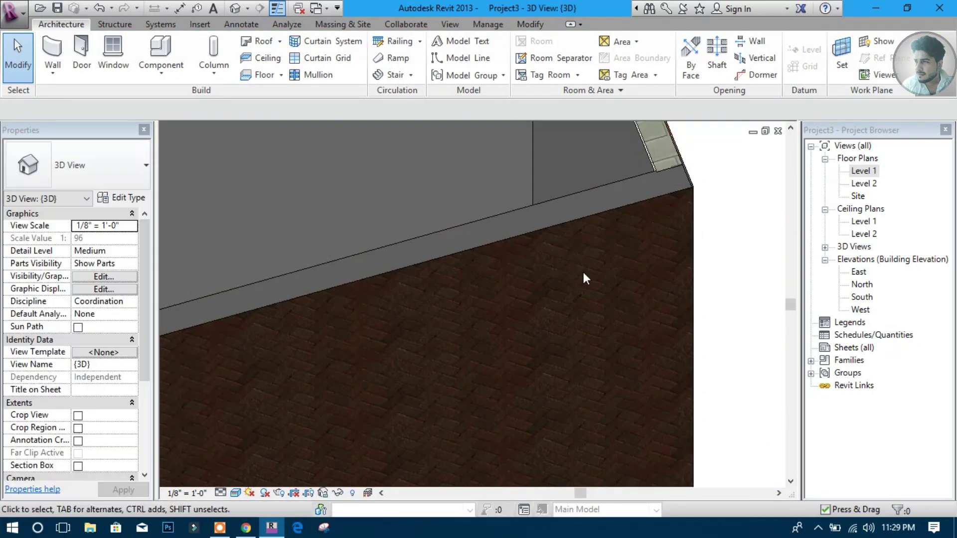
scroll(644, 246, "down", 1)
middle_click_drag(645, 247, 553, 262, "shift")
scroll(374, 451, "up", 2)
scroll(459, 449, "up", 1)
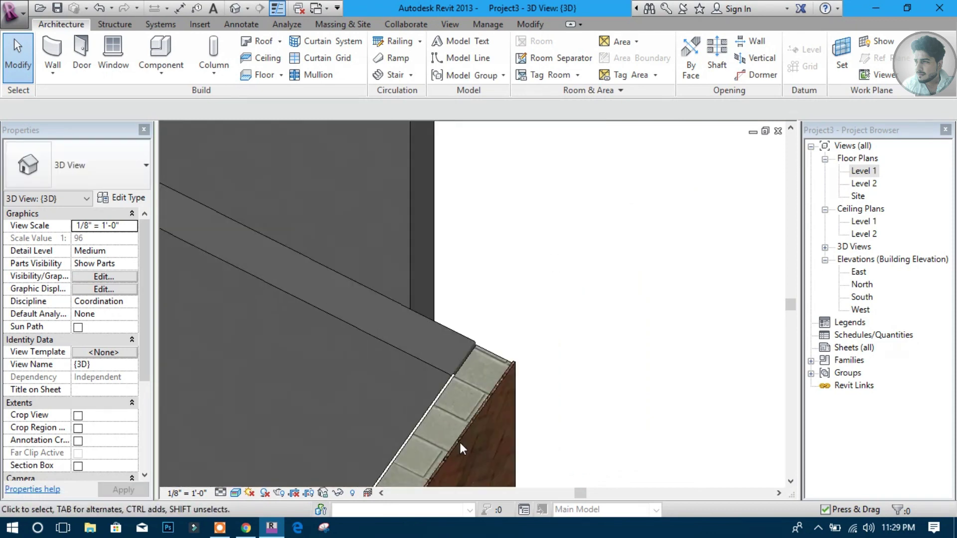
scroll(484, 439, "up", 2)
scroll(498, 431, "down", 2)
scroll(564, 394, "up", 2)
scroll(566, 397, "down", 2)
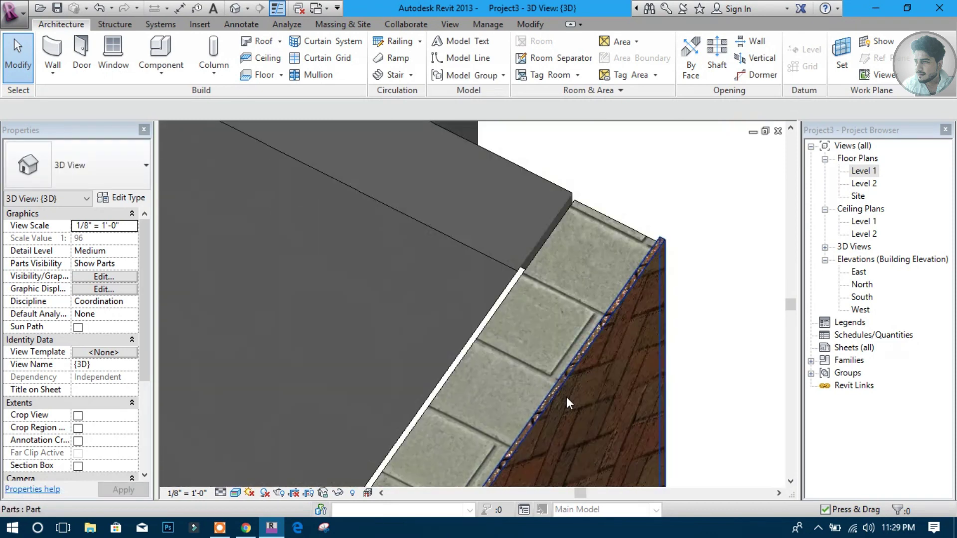
scroll(515, 417, "down", 1)
scroll(501, 442, "down", 3)
Orbit the whole box to a new angle, then open the Level 1 floor plan.
mouse_move(500, 441)
middle_mouse_down("shift")
mouse_move(564, 346)
mouse_move(511, 309)
middle_mouse_up("shift")
scroll(511, 309, "up", 3)
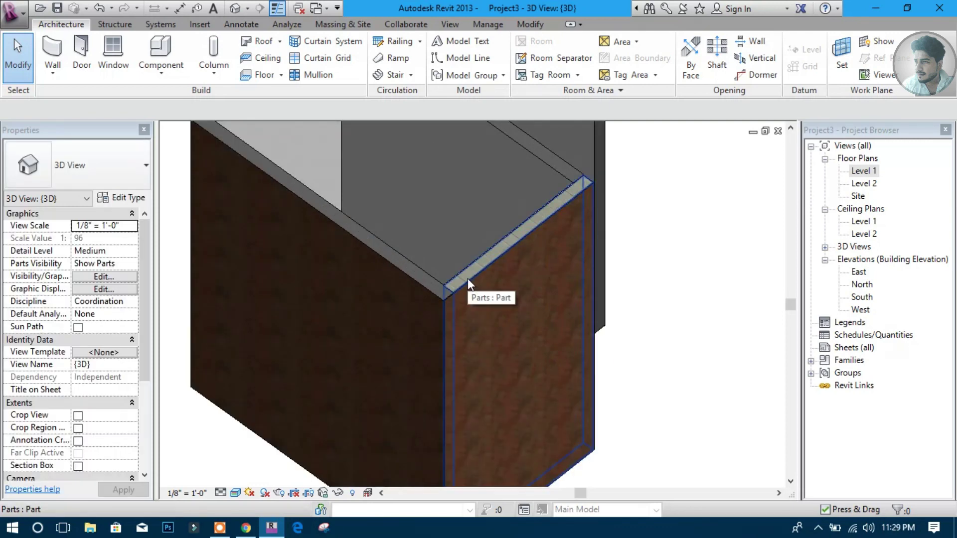
double_click(860, 171)
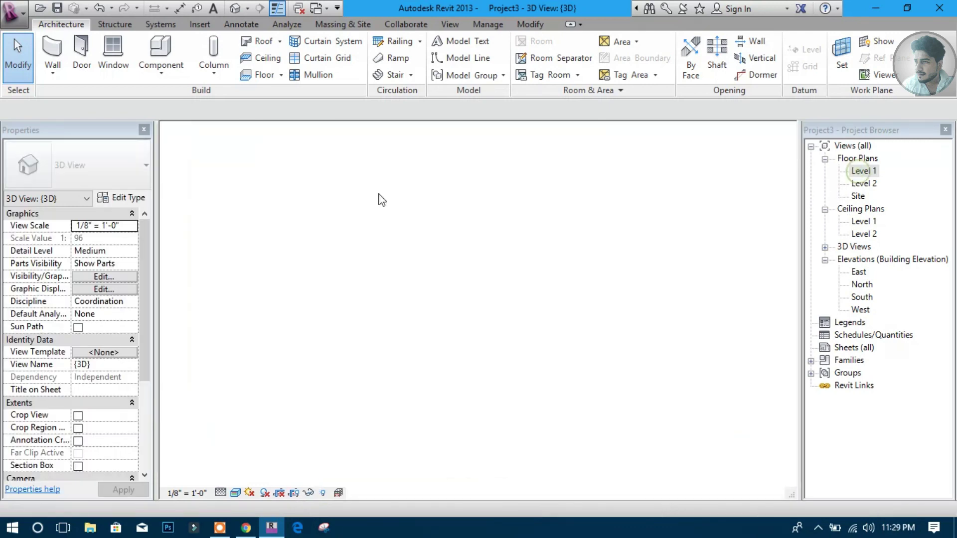
Start a new wall using the Exterior - Brick and CMU on MTL. Stud type.
scroll(407, 254, "down", 5)
mouse_move(434, 297)
middle_mouse_down()
mouse_move(488, 246)
mouse_move(495, 142)
middle_mouse_up()
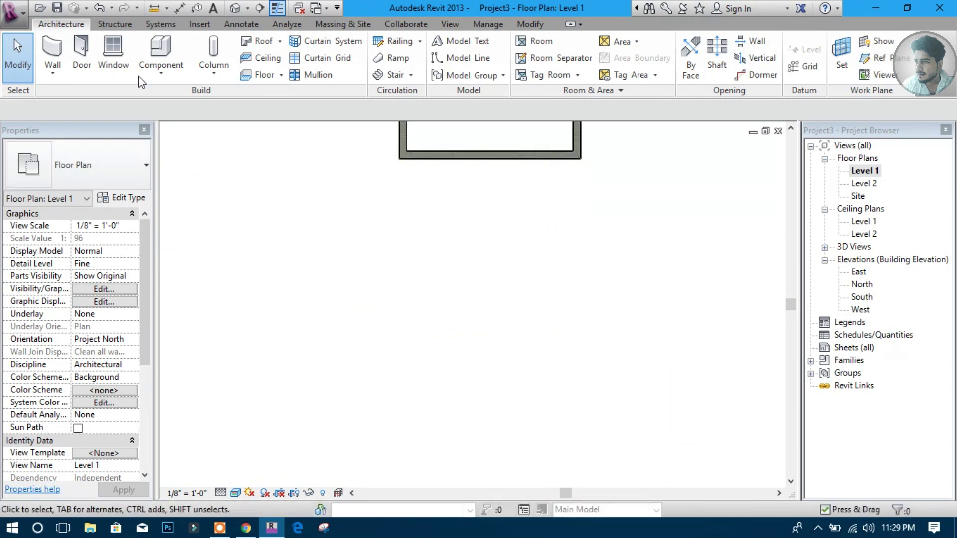
left_click(55, 49)
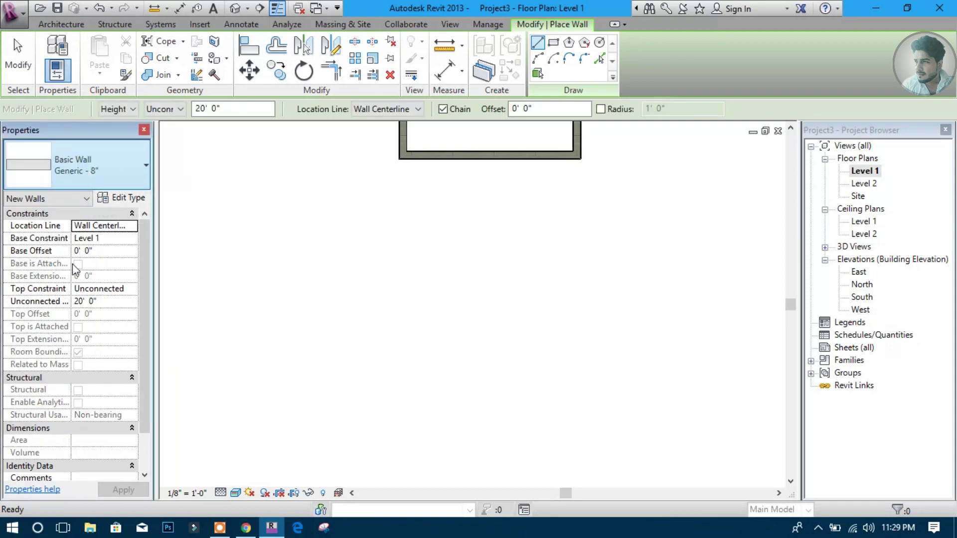
left_click(92, 170)
scroll(98, 273, "up", 1)
scroll(103, 279, "up", 2)
scroll(103, 279, "up", 3)
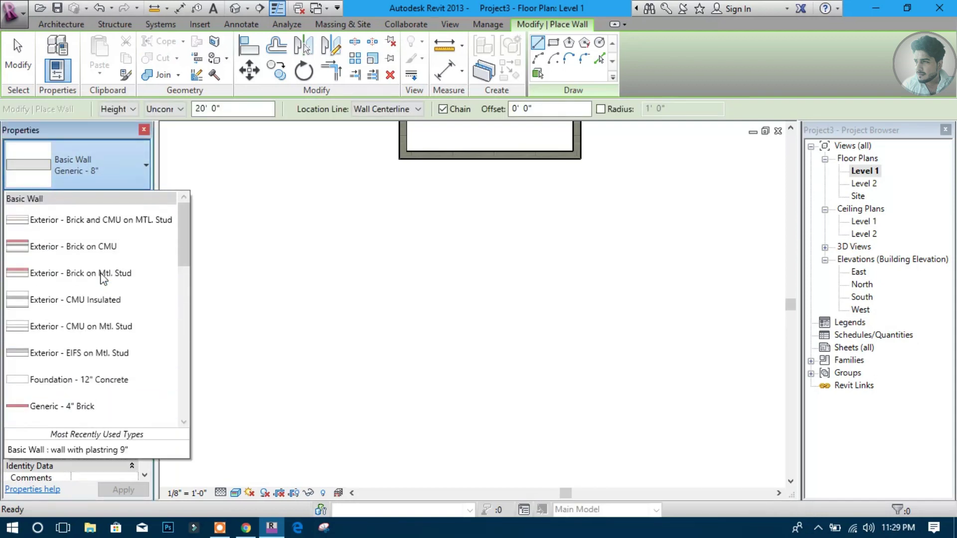
left_click(65, 220)
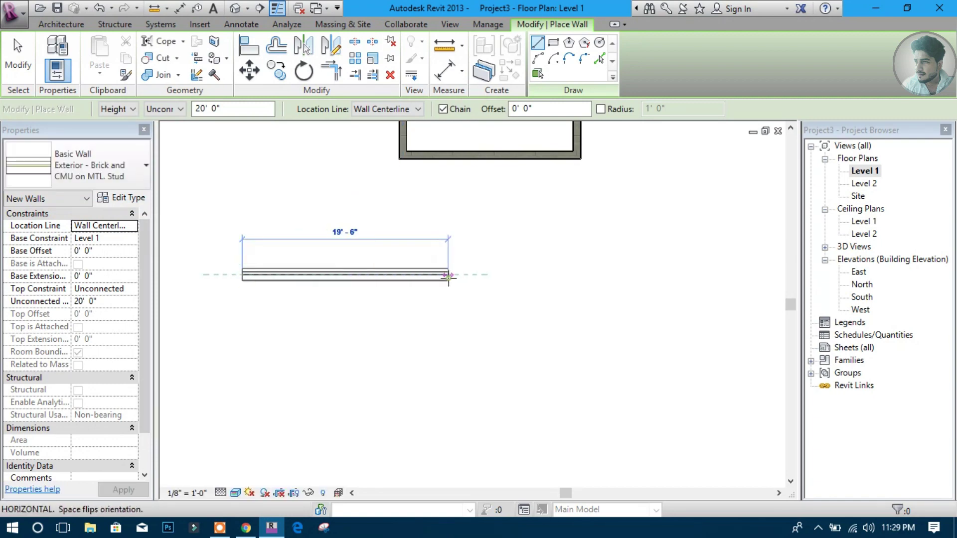
Draw the wall 19'-6" long, then exit wall placement.
left_click(447, 277)
key("Escape")
left_click(388, 275)
scroll(388, 274, "up", 2)
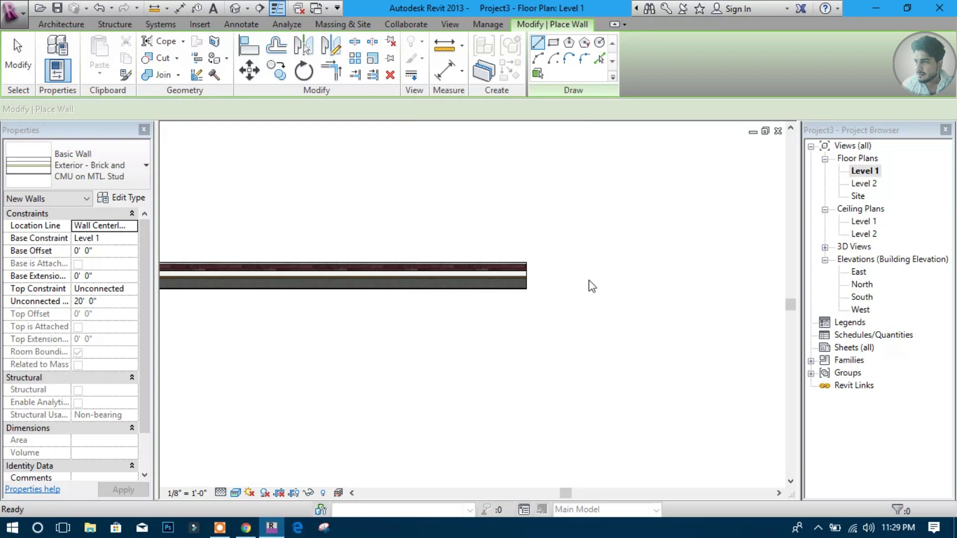
scroll(523, 280, "up", 1)
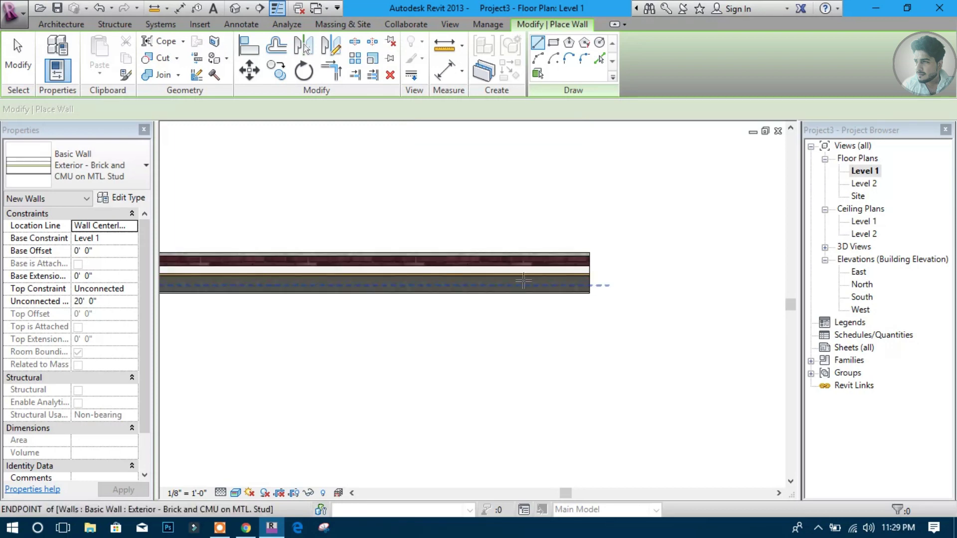
scroll(531, 301, "up", 1)
key("Escape")
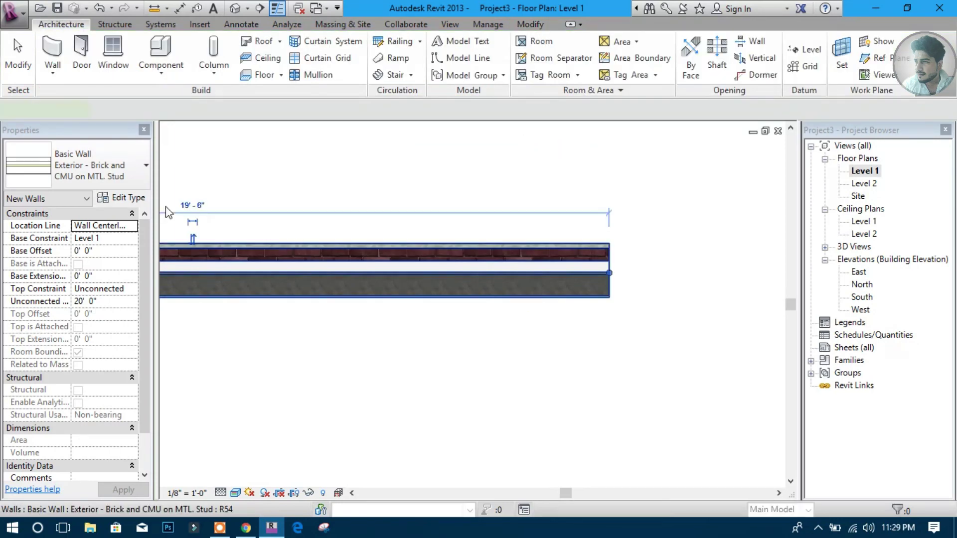
left_click(169, 213)
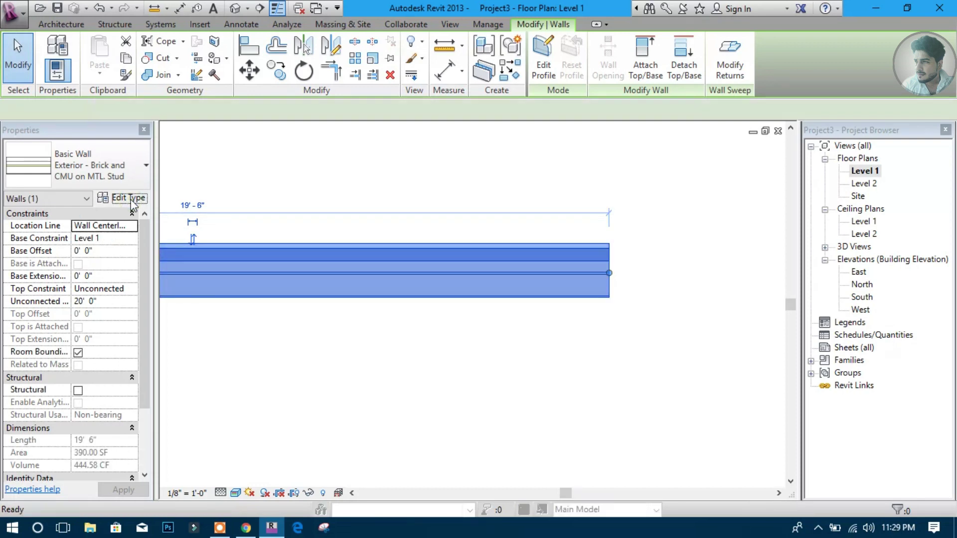
left_click(131, 198)
left_click(650, 188)
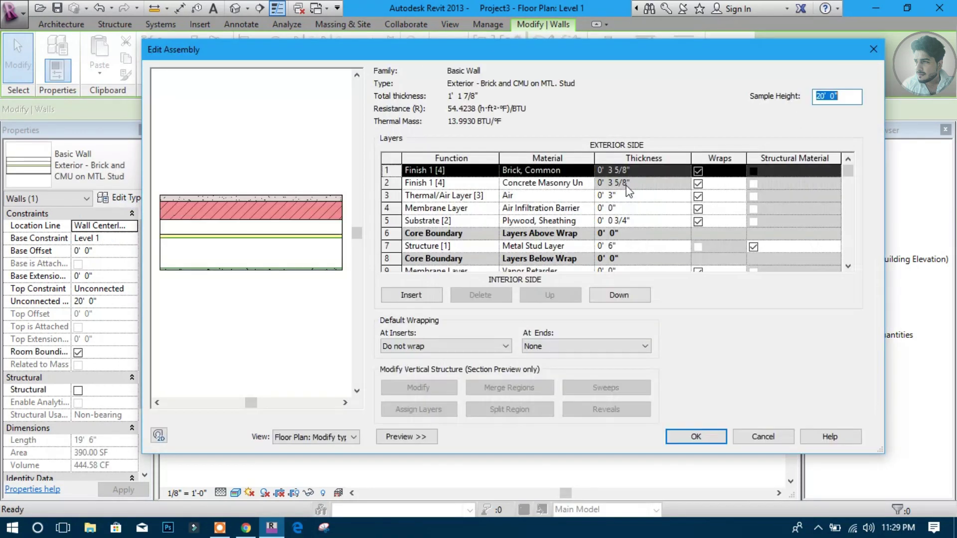
scroll(556, 214, "down", 1)
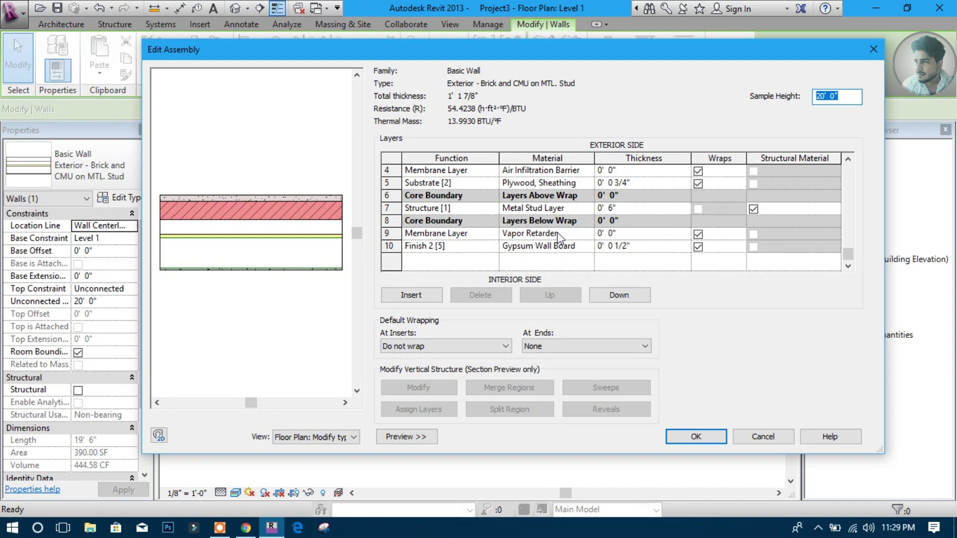
scroll(559, 239, "up", 1)
scroll(427, 254, "down", 1)
scroll(535, 219, "up", 1)
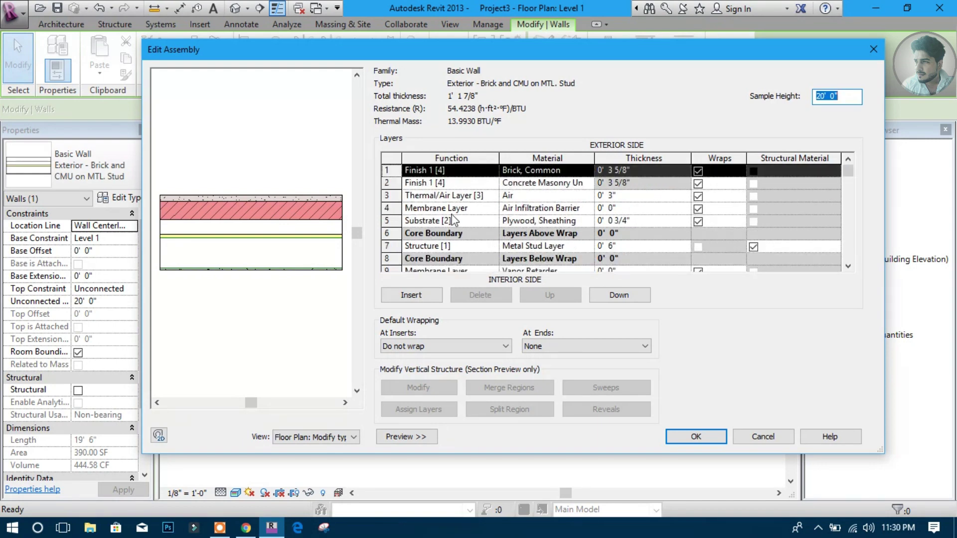
left_click(538, 224)
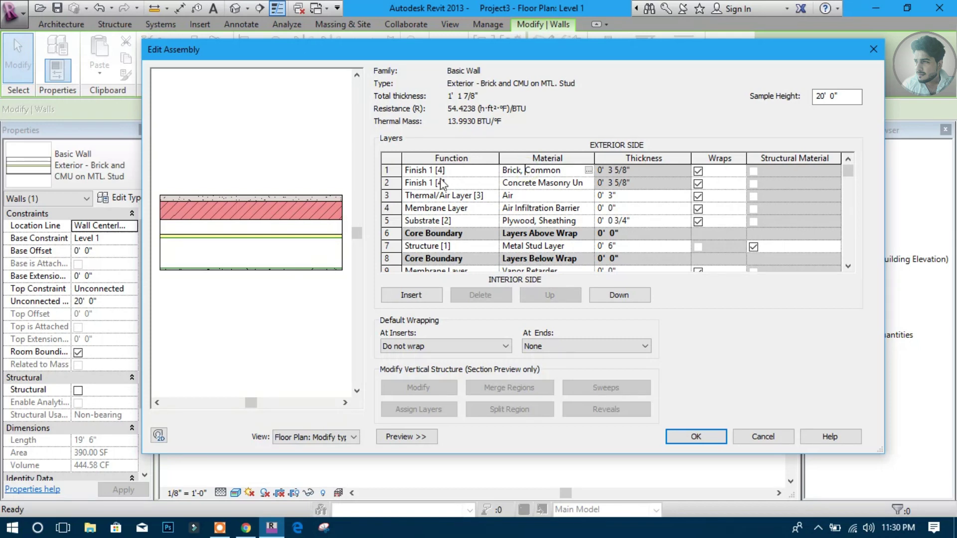
scroll(462, 204, "down", 1)
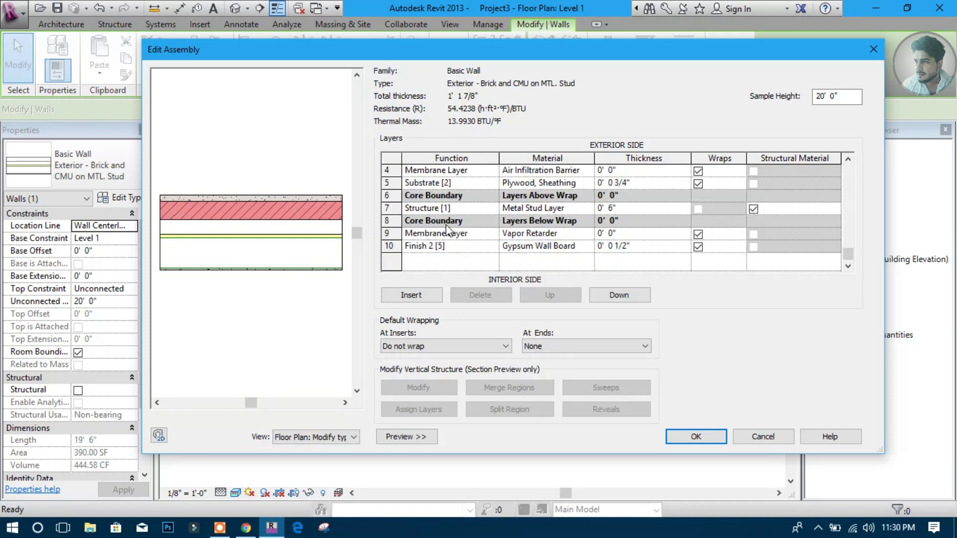
scroll(530, 198, "up", 1)
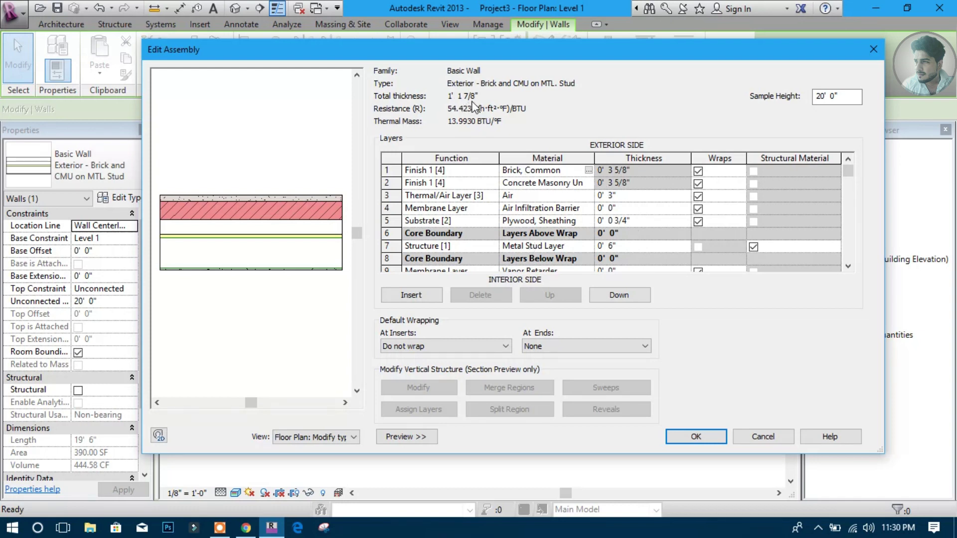
scroll(620, 232, "down", 1)
scroll(612, 226, "up", 1)
left_click(772, 438)
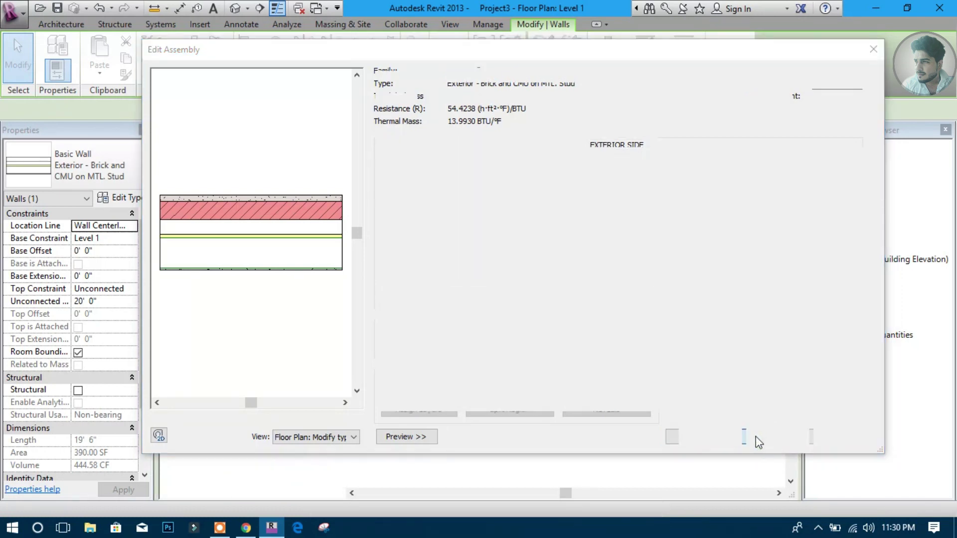
left_click(759, 438)
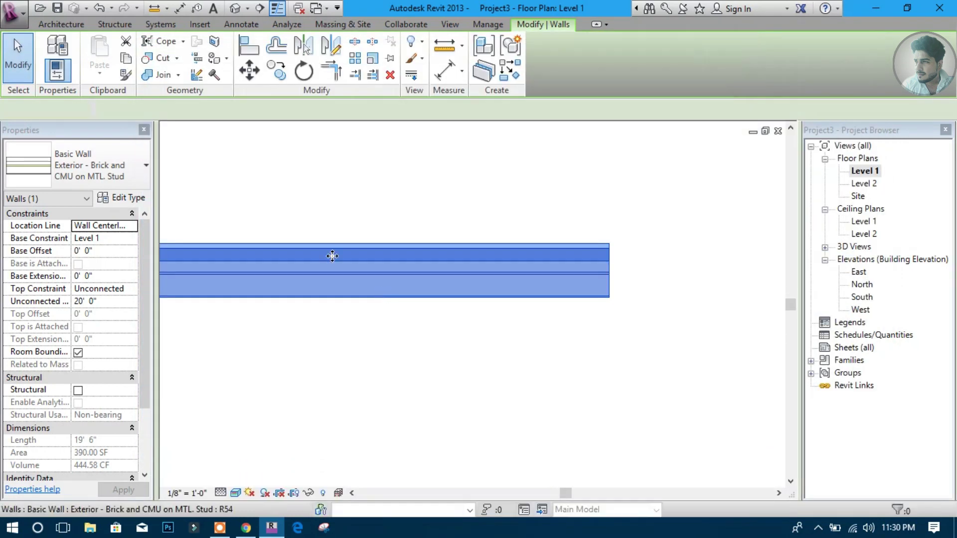
Change the 19'-6" wall to Exterior - Brick on CMU and pan it near the top.
left_click(89, 167)
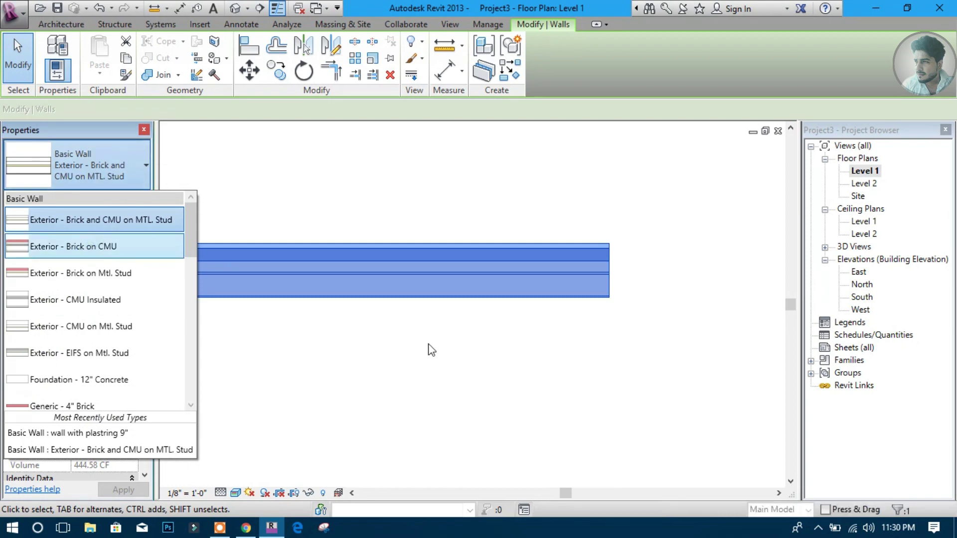
key("Return")
middle_click_drag(415, 322, 429, 219)
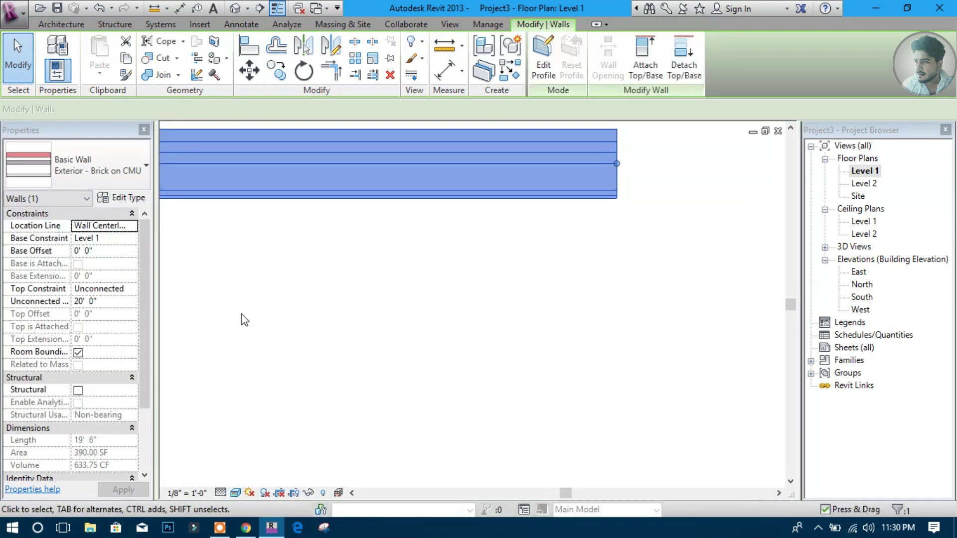
Start another wall with WA and bring up the wall type list.
left_click(62, 24)
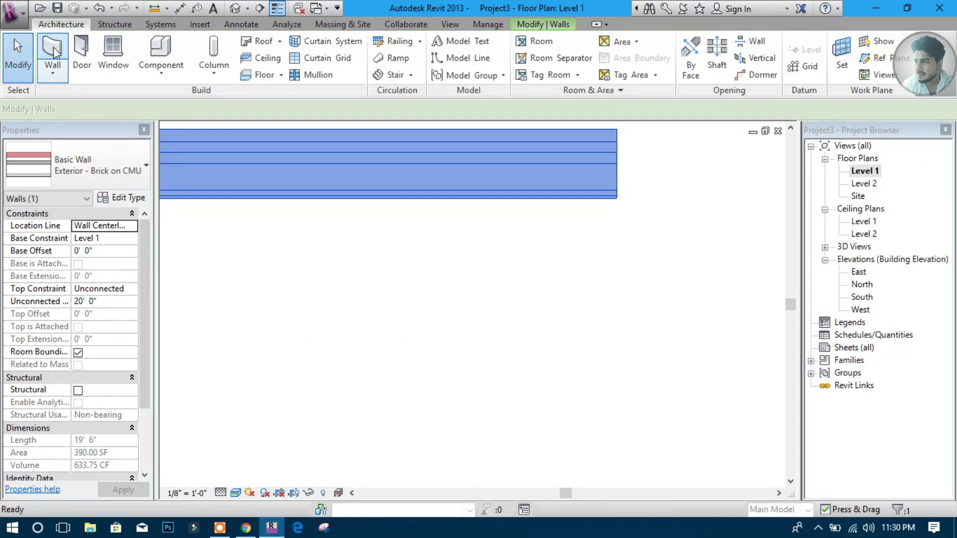
key("w")
key("a")
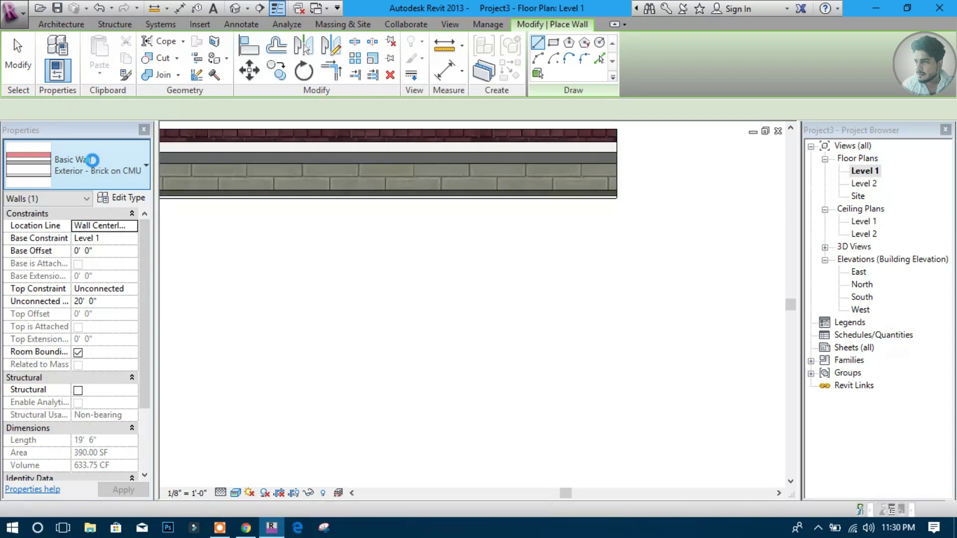
left_click(92, 161)
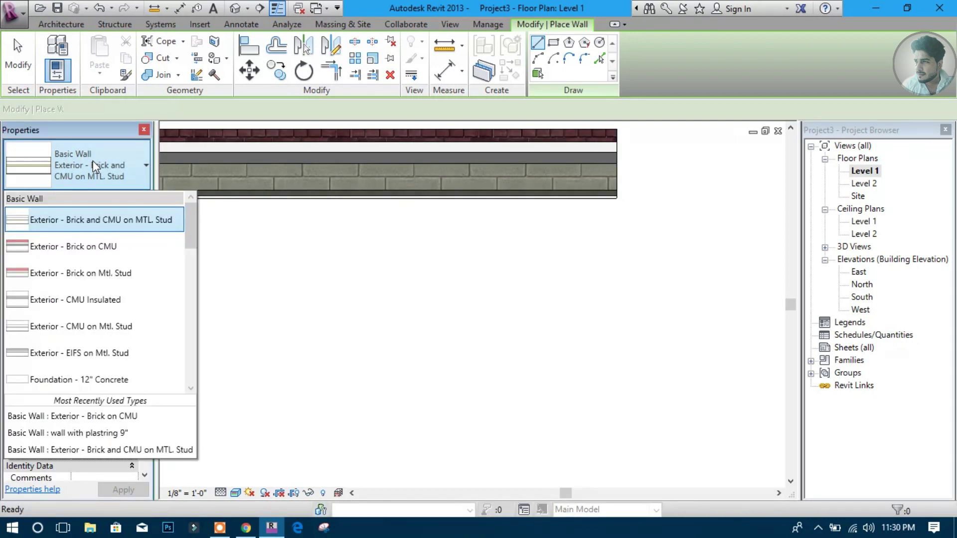
Begin a wall below the brick wall, shift the plan up, and cancel the unfinished segment.
left_click(99, 247)
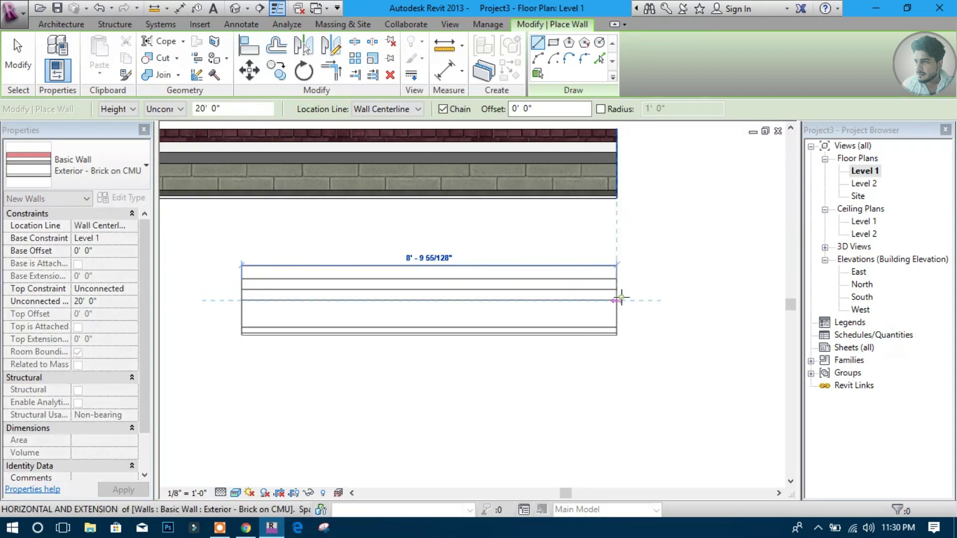
left_click(500, 312)
middle_click_drag(451, 319, 445, 227)
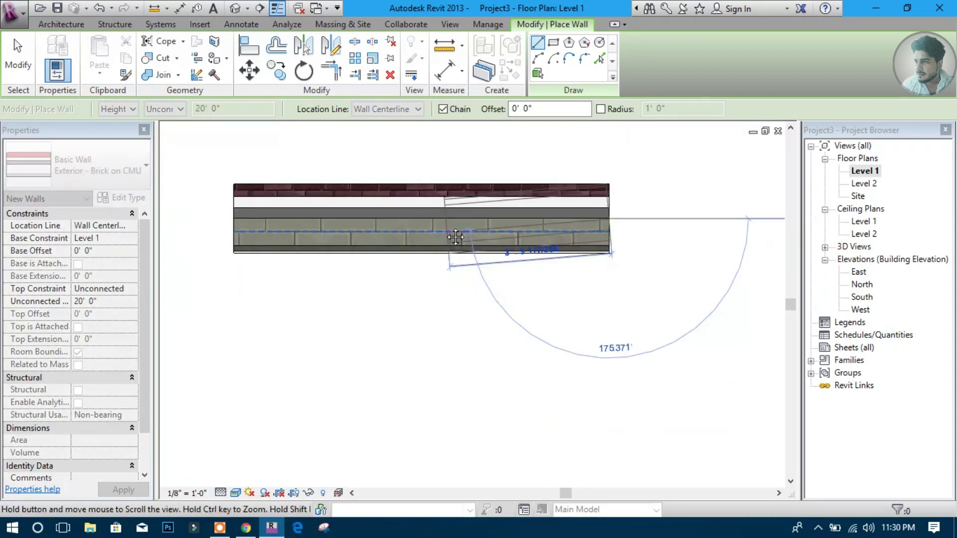
key("Escape")
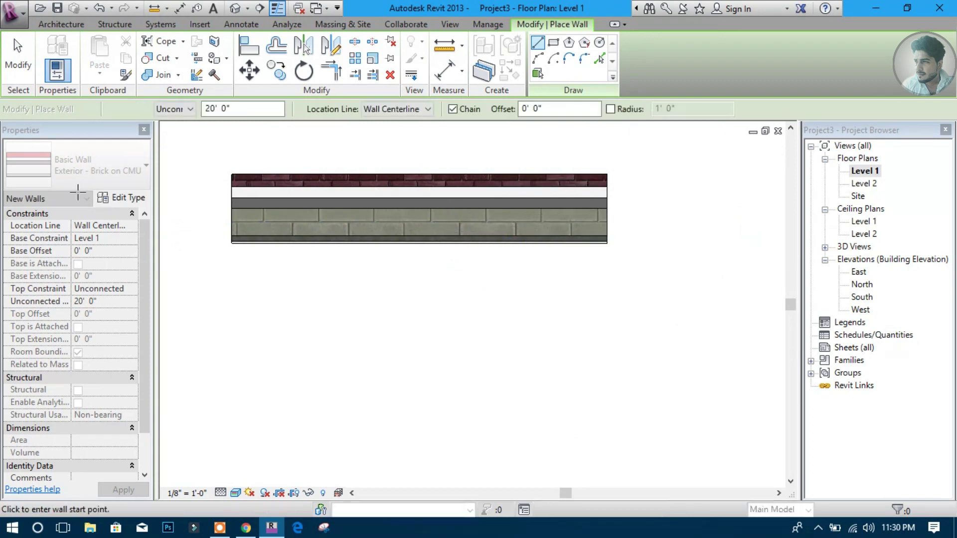
Draw an Exterior - EIFS on Mtl. Stud wall below the brick wall, ending under its right end.
left_click(70, 163)
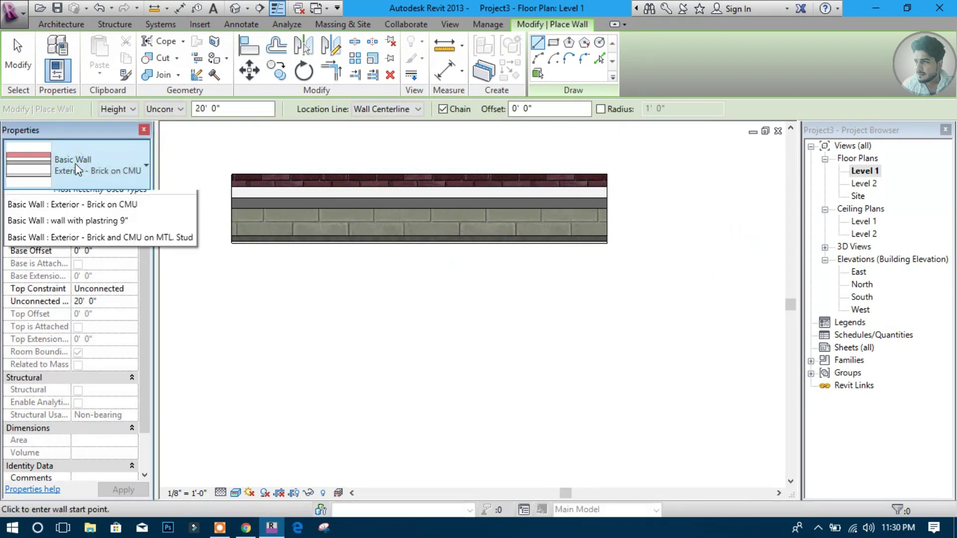
scroll(92, 326, "down", 1)
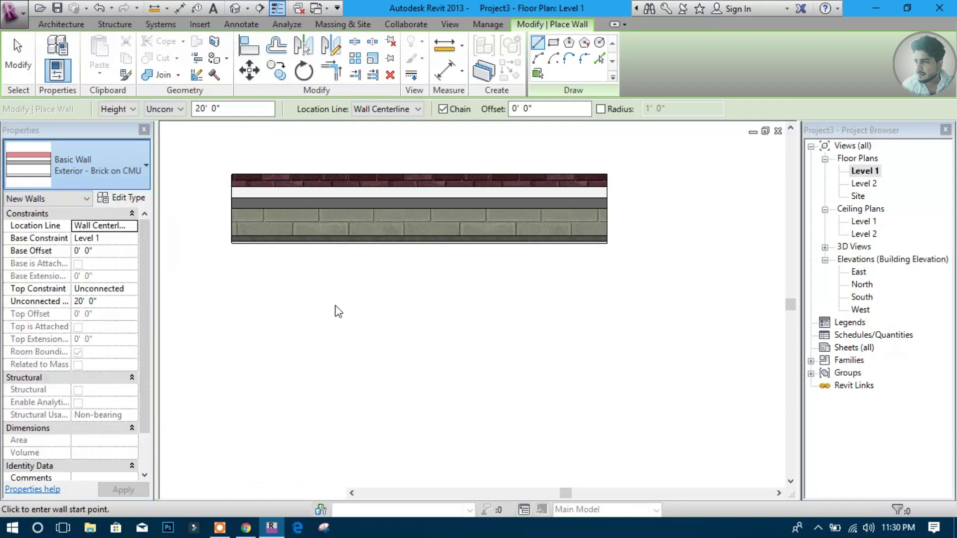
left_click(309, 317)
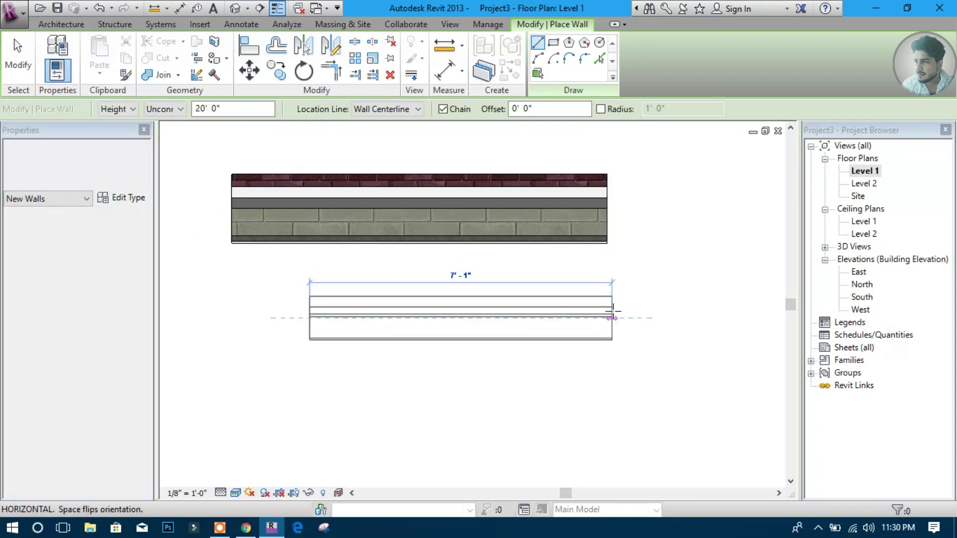
left_click(606, 310)
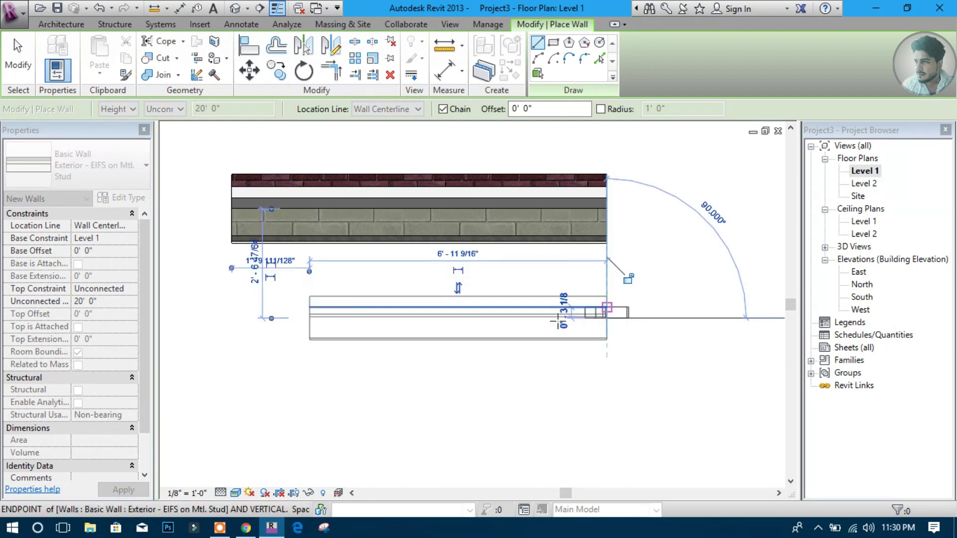
key("Escape")
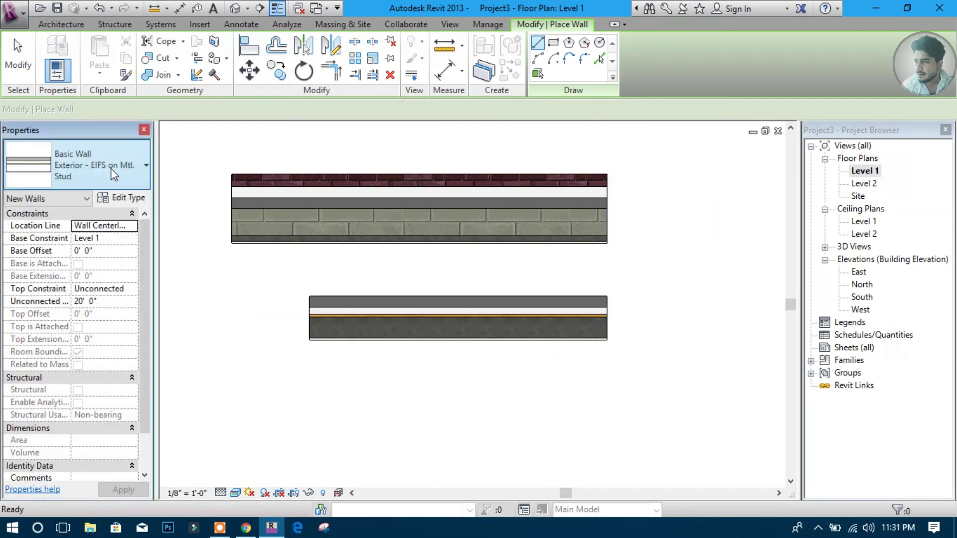
Draw an Interior - 5" Partition (2-hr) wall below the EIFS wall, matching its end.
left_click(84, 166)
scroll(105, 280, "down", 3)
scroll(100, 284, "down", 2)
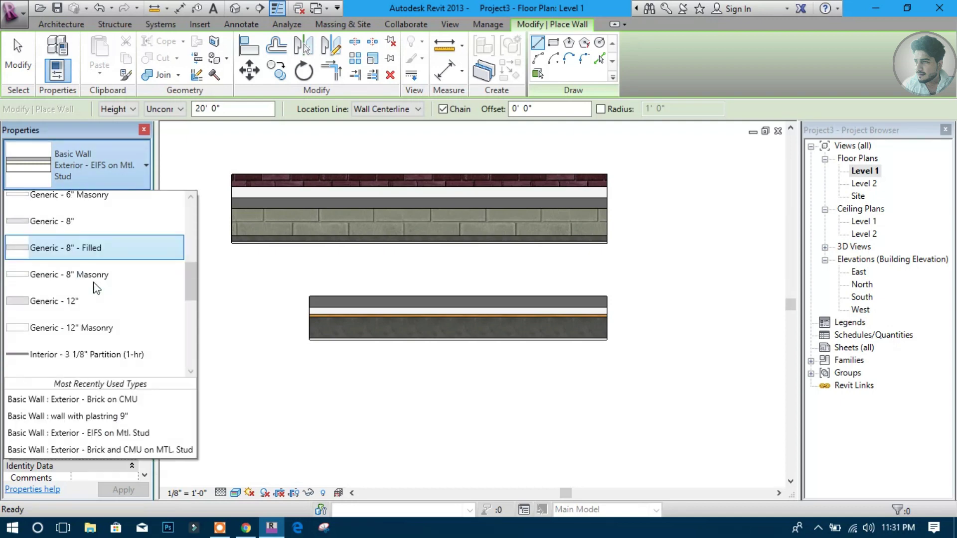
scroll(97, 288, "down", 3)
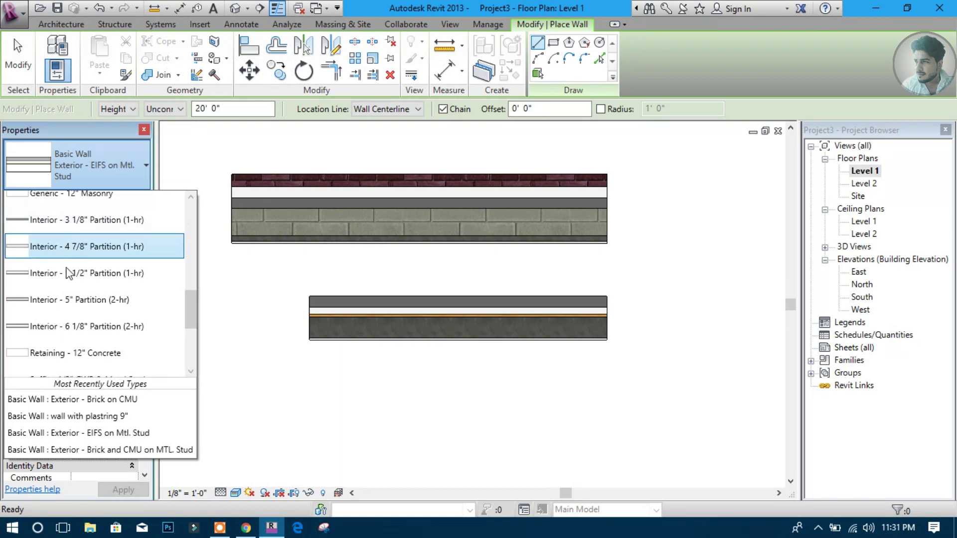
left_click(73, 304)
left_click(324, 402)
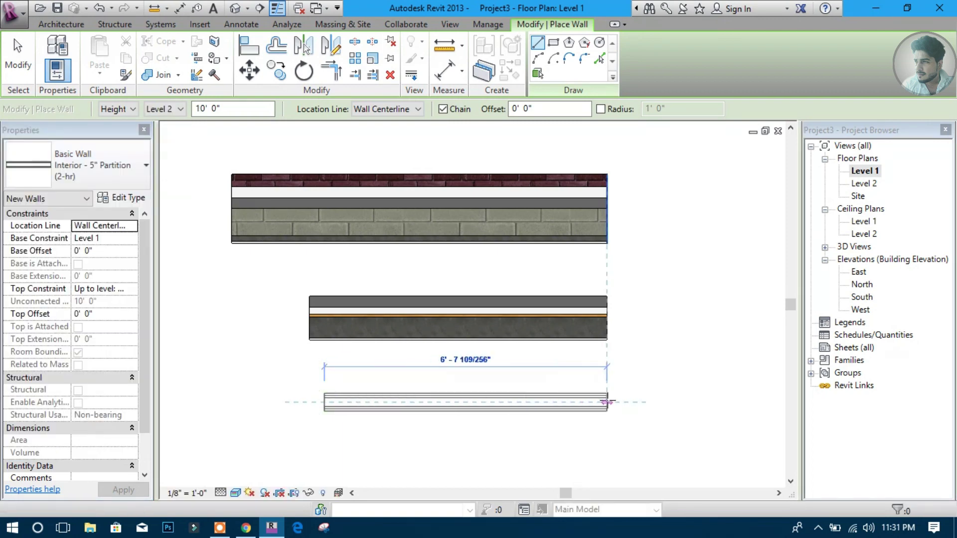
left_click(607, 402)
key("Escape")
key("Escape")
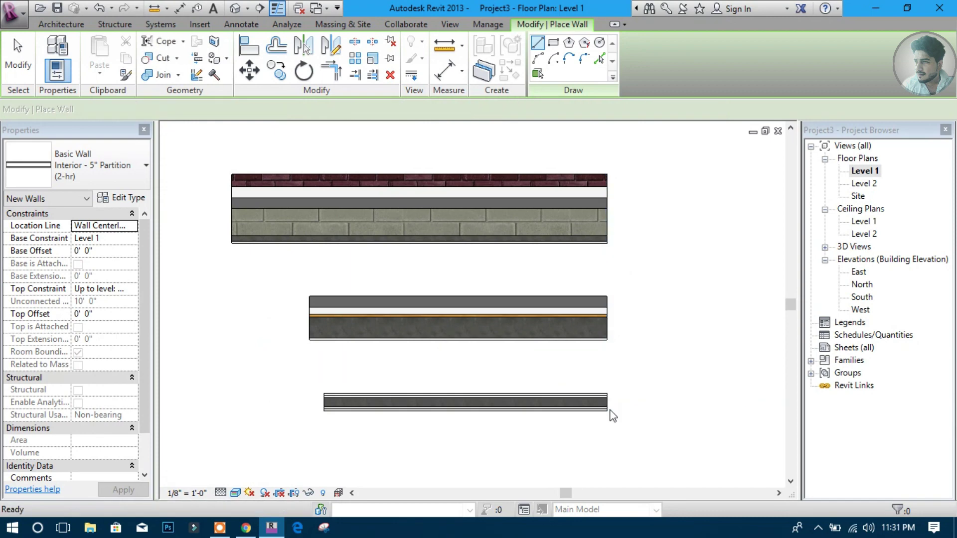
Zoom in and select the partition wall to inspect it.
scroll(612, 413, "up", 3)
scroll(598, 386, "up", 2)
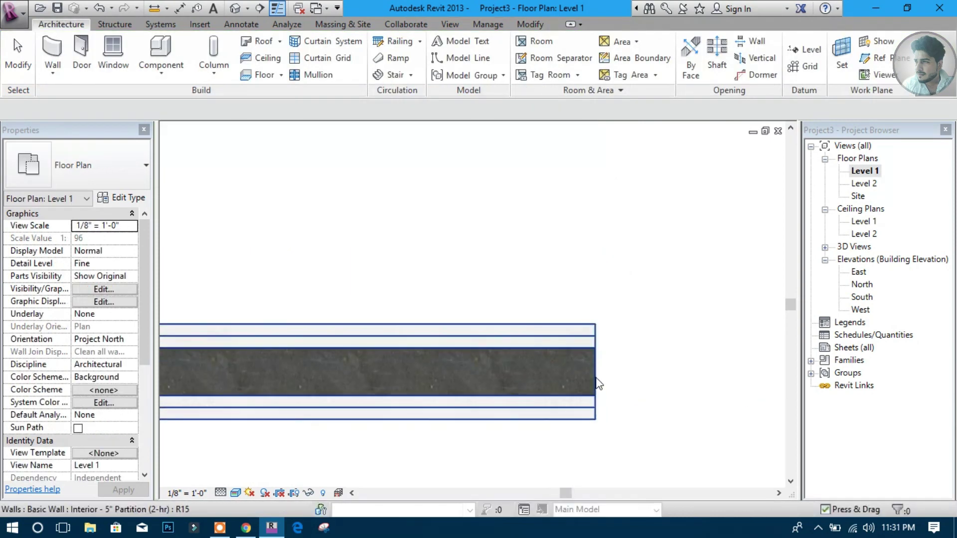
left_click(568, 371)
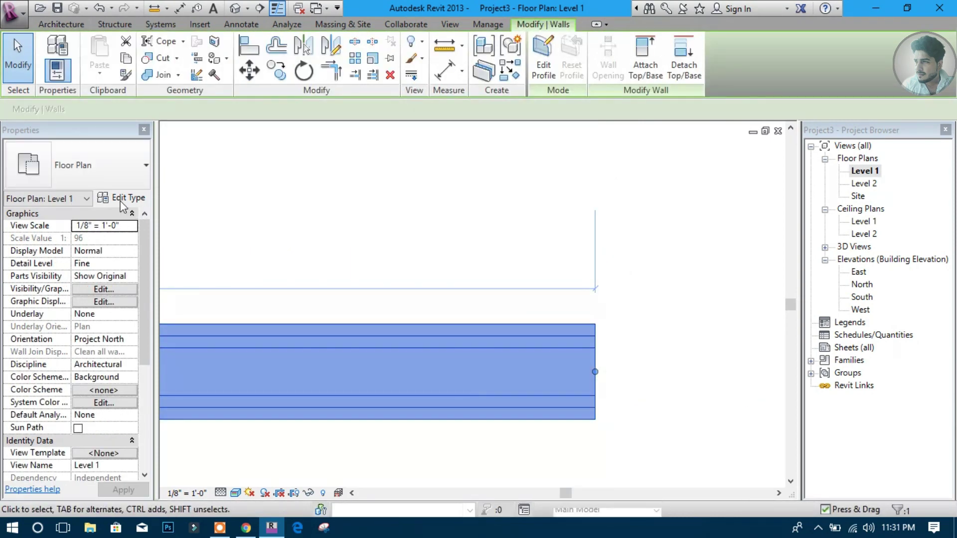
left_click(121, 198)
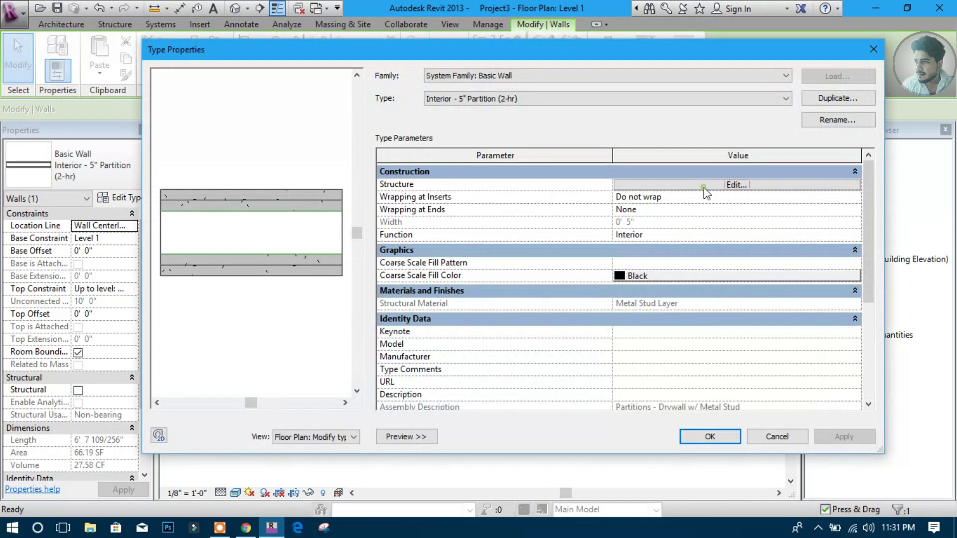
left_click(704, 187)
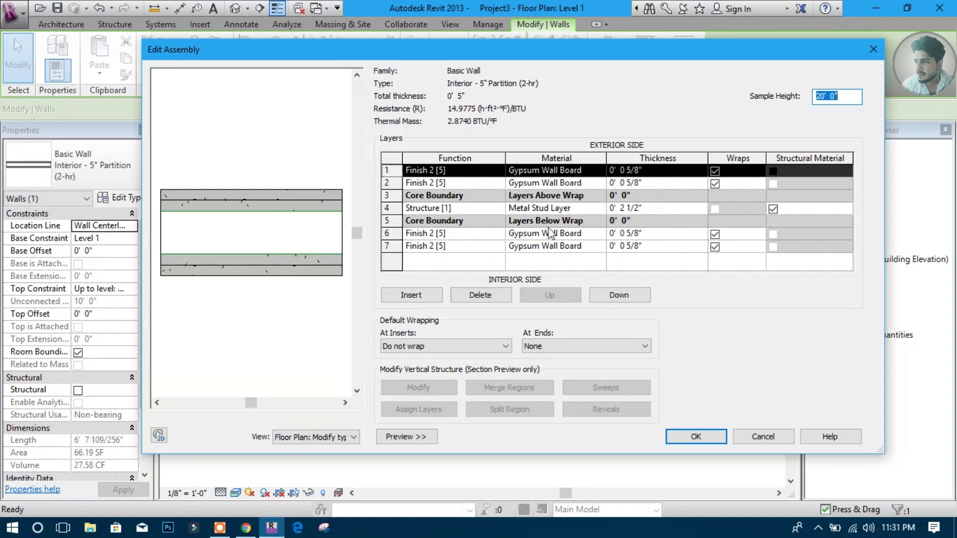
left_click(299, 441)
left_click(299, 461)
scroll(239, 287, "up", 2)
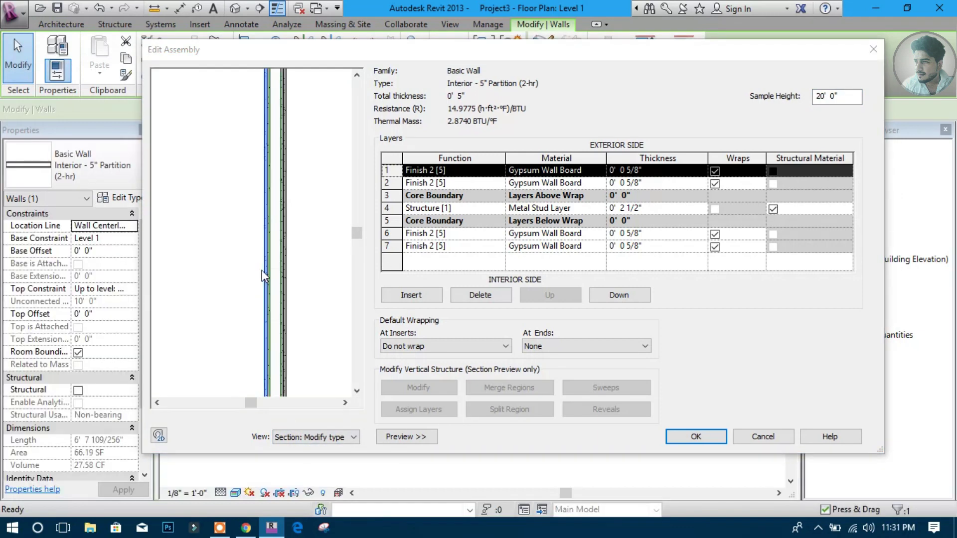
scroll(269, 285, "up", 2)
scroll(299, 284, "up", 3)
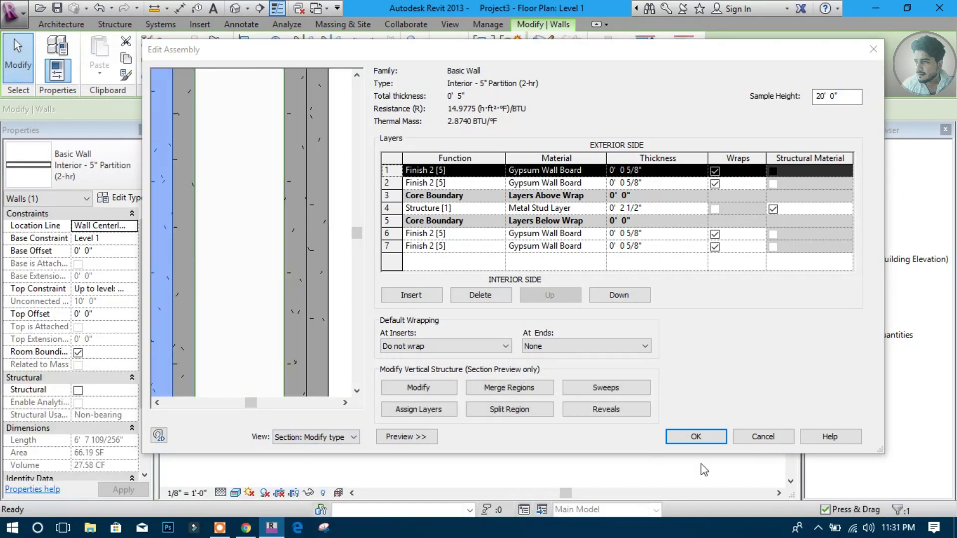
left_click(697, 437)
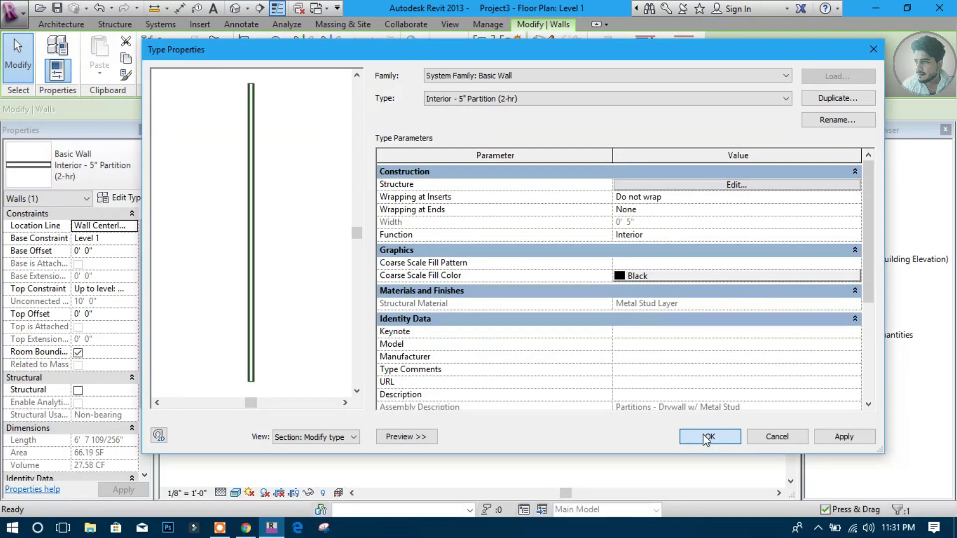
key("Return")
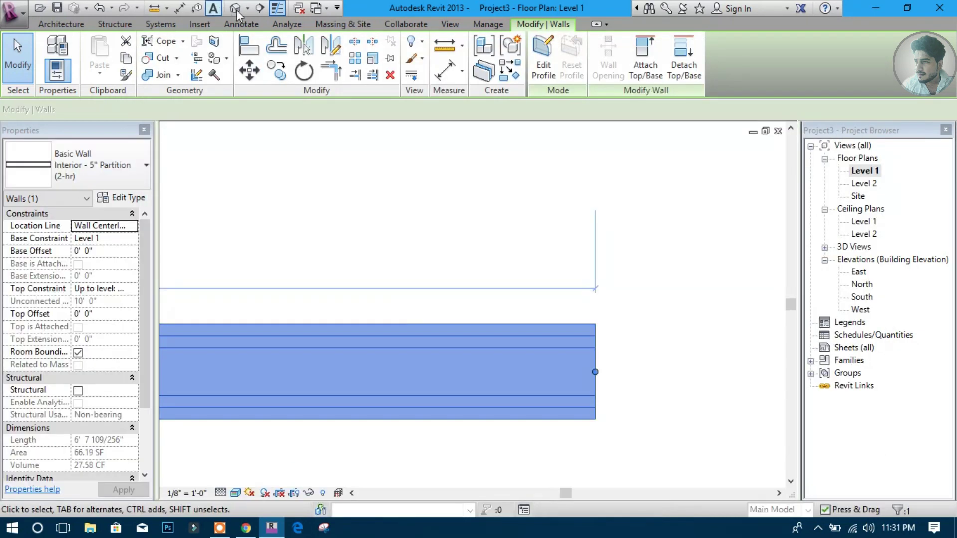
Deselect the partition wall and zoom and pan until the Brick, EIFS and partition walls all show.
left_click(421, 267)
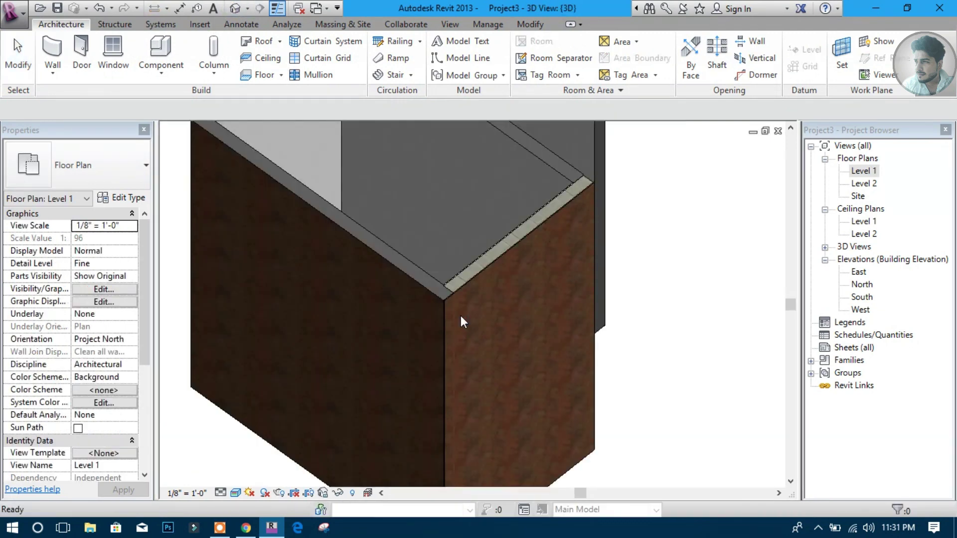
scroll(428, 333, "down", 3)
scroll(499, 344, "down", 2)
scroll(492, 336, "up", 3)
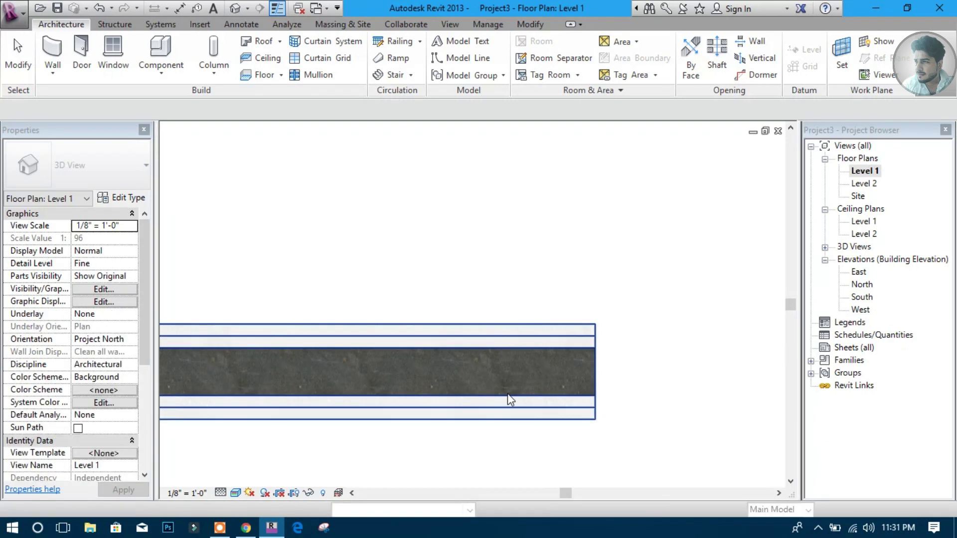
scroll(507, 393, "down", 4)
middle_click_drag(517, 284, 512, 355)
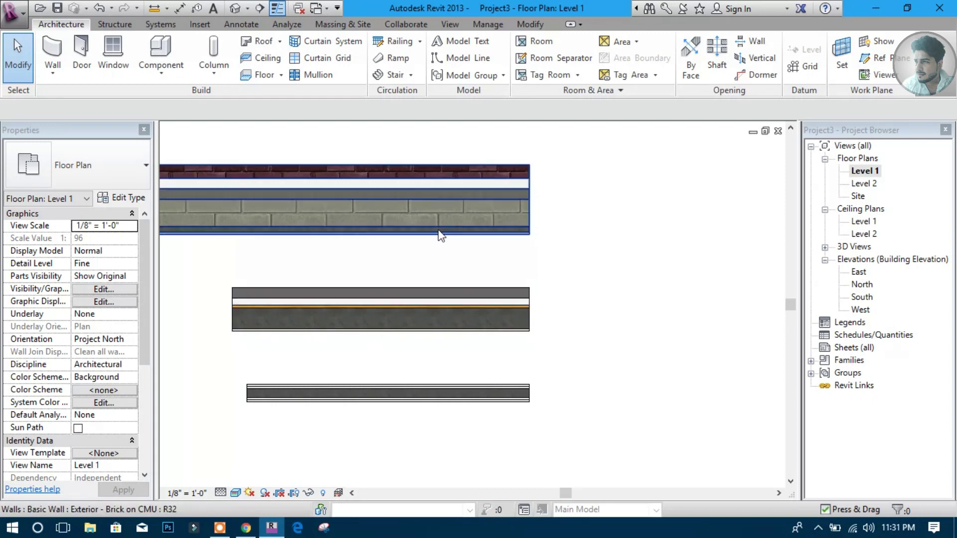
middle_click_drag(450, 243, 495, 265)
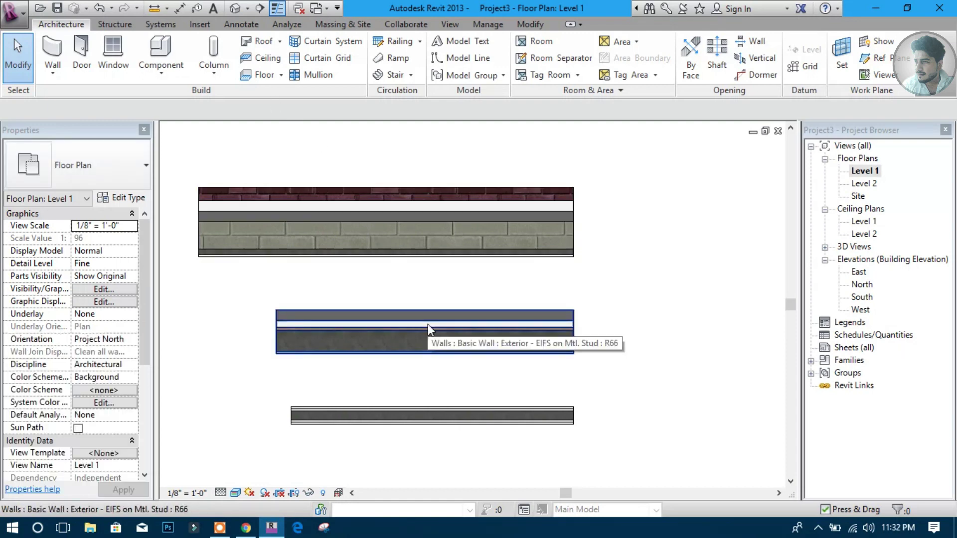
left_click(58, 78)
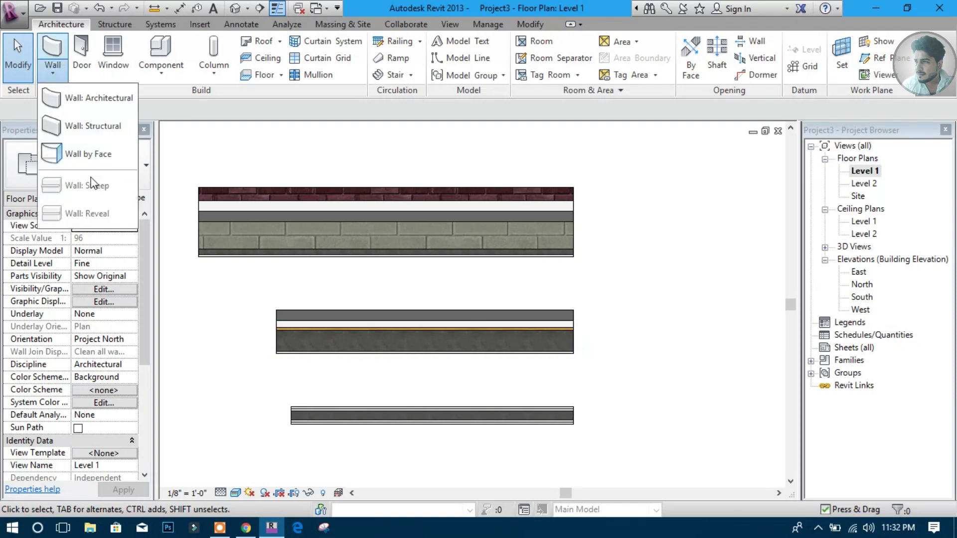
left_click(253, 120)
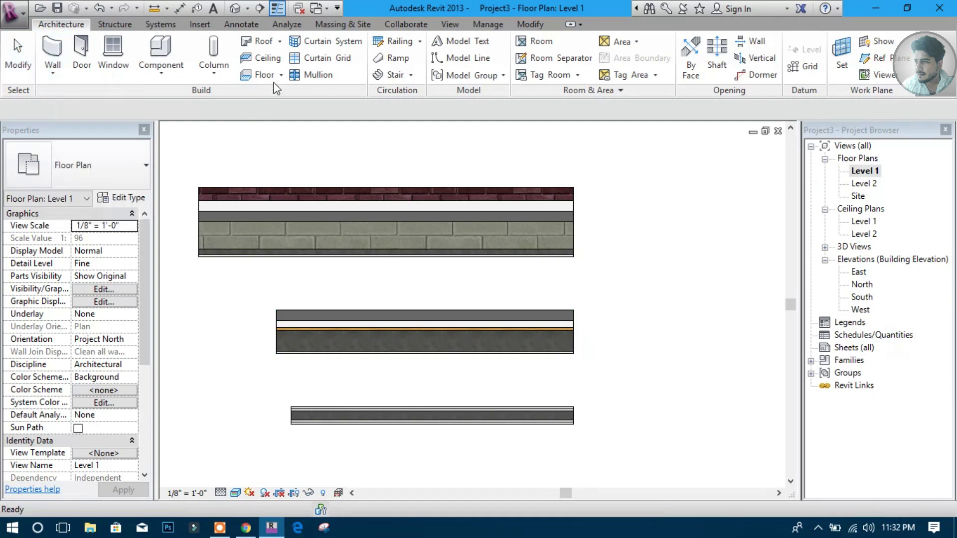
middle_click_drag(509, 282, 529, 274)
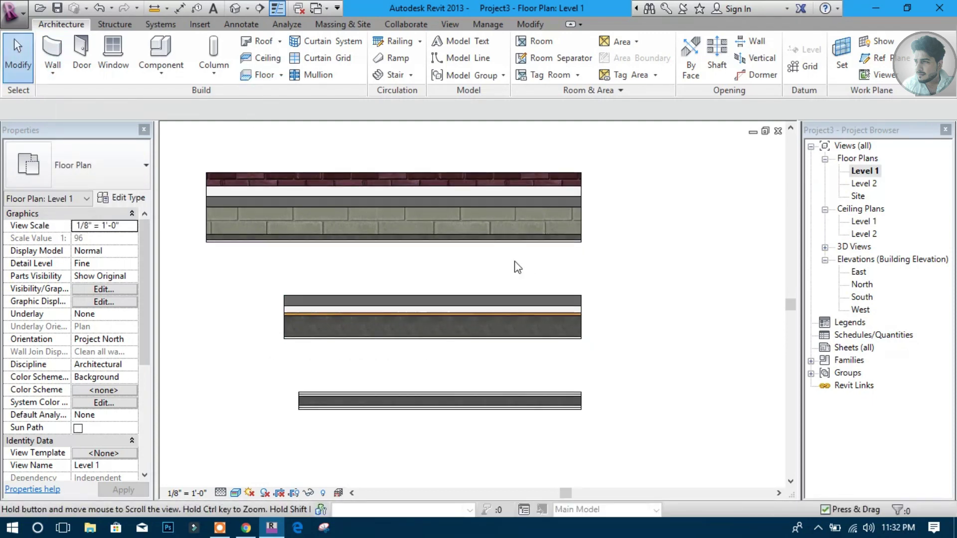